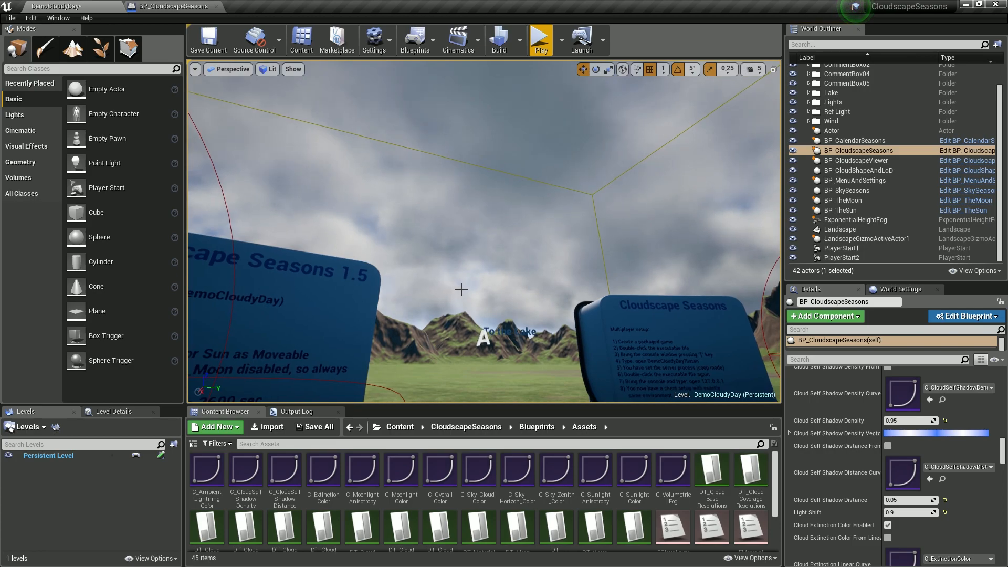
Lower Layer 1 Clouds Coverage of BP_CloudscapeSeasons to about 0.54 and inspect the sky from several angles
{"action": "right_click_drag", "start_coordinate": [462, 290], "coordinate": [564, 309]}
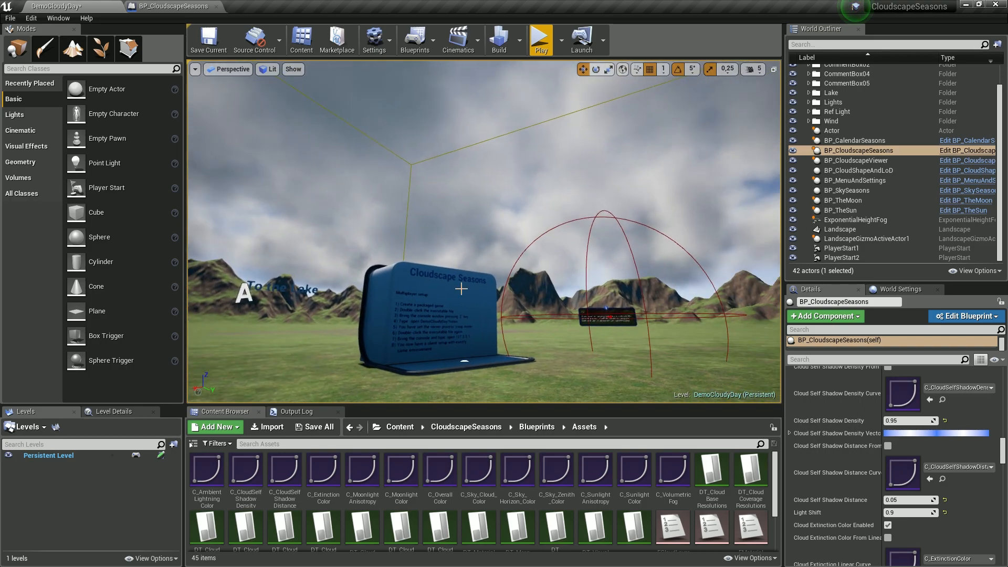
{"action": "right_click_drag", "start_coordinate": [491, 273], "coordinate": [538, 238]}
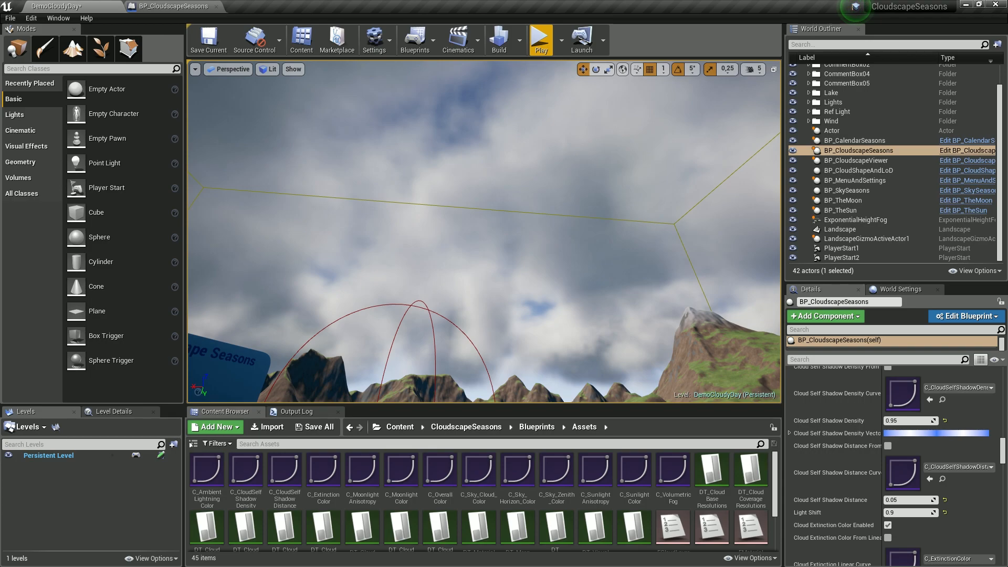
{"action": "mouse_move", "coordinate": [459, 267]}
{"action": "right_mouse_down"}
{"action": "mouse_move", "coordinate": [483, 271]}
{"action": "mouse_move", "coordinate": [500, 292]}
{"action": "mouse_move", "coordinate": [564, 290]}
{"action": "mouse_move", "coordinate": [559, 237]}
{"action": "mouse_move", "coordinate": [558, 273]}
{"action": "mouse_move", "coordinate": [569, 279]}
{"action": "mouse_move", "coordinate": [462, 270]}
{"action": "right_mouse_up"}
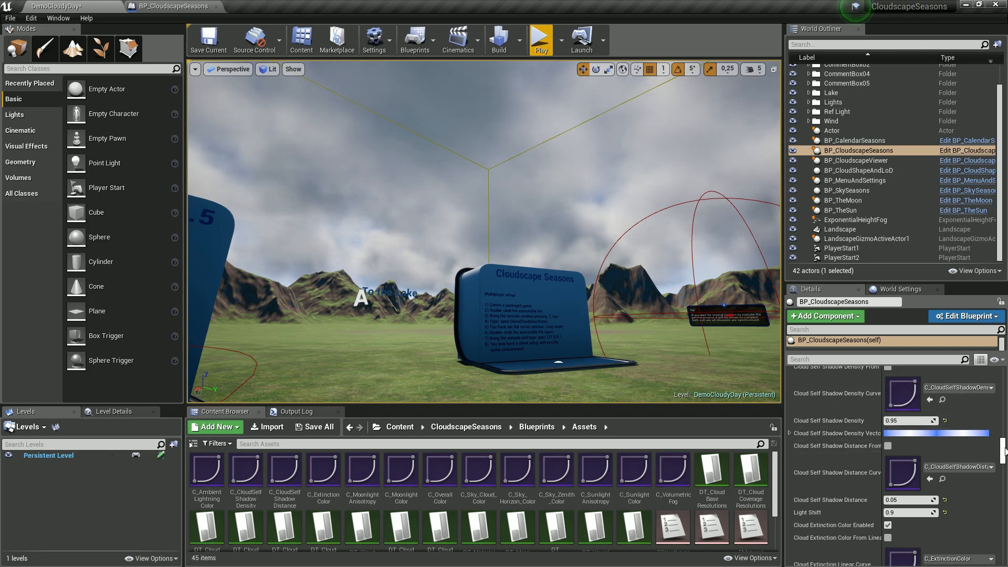
{"action": "left_click_drag", "start_coordinate": [1005, 449], "coordinate": [1006, 498]}
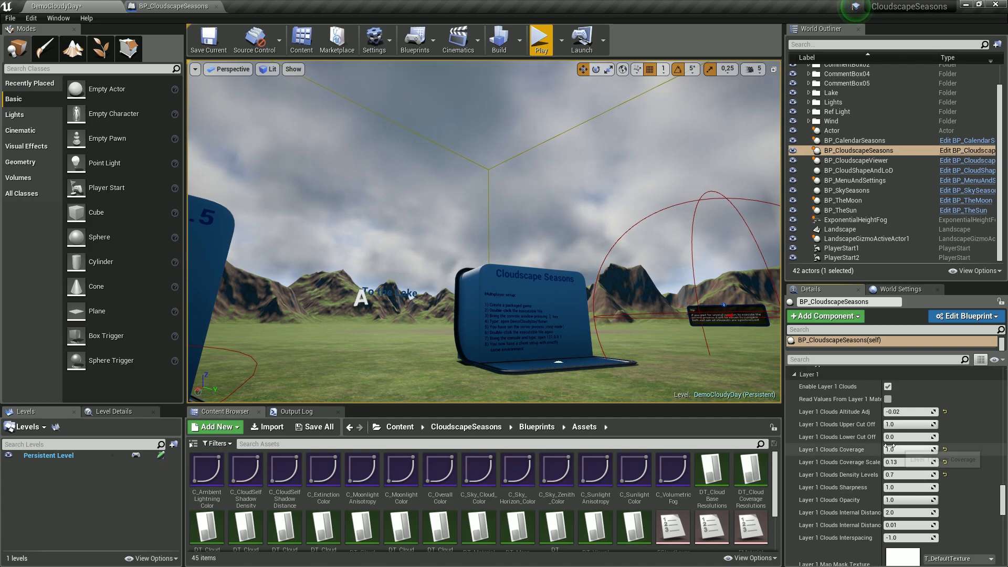
{"action": "mouse_move", "coordinate": [555, 240]}
{"action": "right_mouse_down"}
{"action": "mouse_move", "coordinate": [564, 199]}
{"action": "mouse_move", "coordinate": [555, 241]}
{"action": "right_mouse_up"}
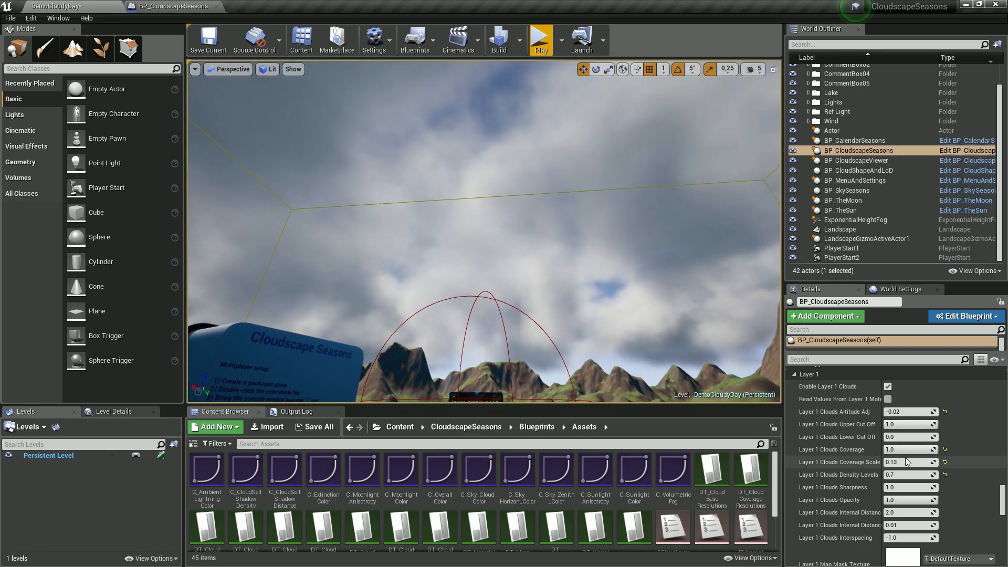
{"action": "left_click_drag", "start_coordinate": [925, 450], "coordinate": [889, 450]}
{"action": "right_click_drag", "start_coordinate": [670, 290], "coordinate": [591, 241]}
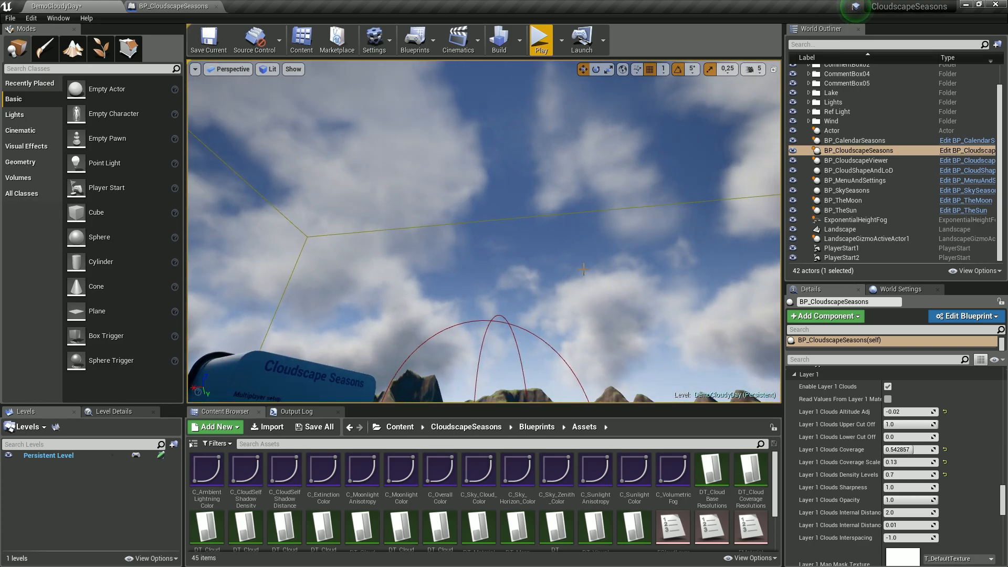
{"action": "right_click_drag", "start_coordinate": [570, 266], "coordinate": [546, 323]}
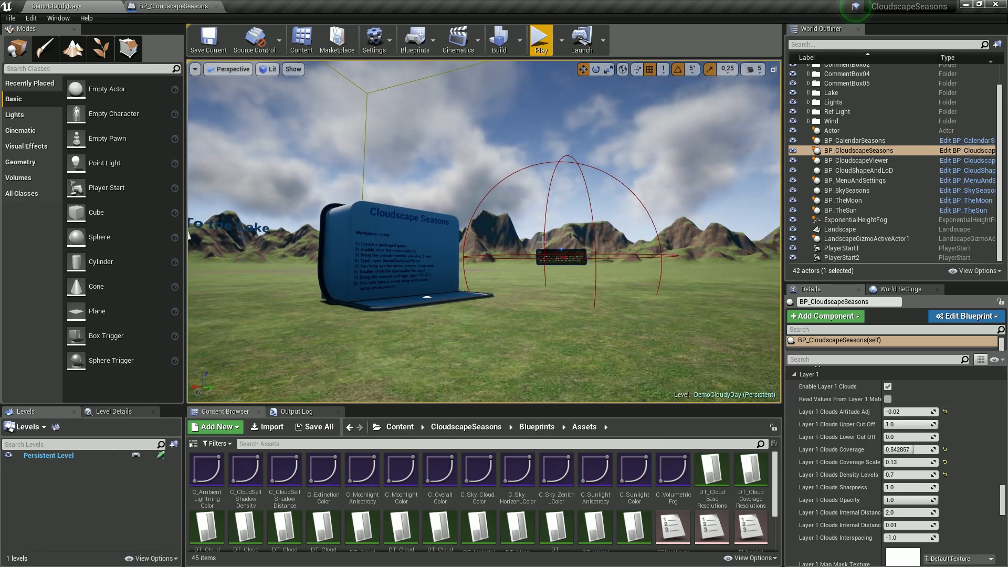
{"action": "right_click_drag", "start_coordinate": [620, 262], "coordinate": [656, 202]}
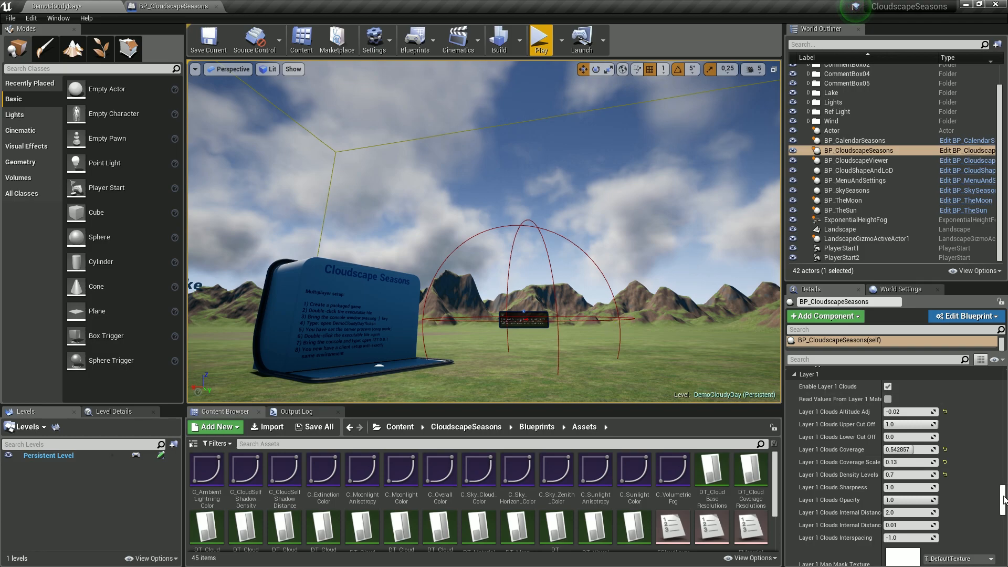
Open the EOptimization enumeration from the Blueprints Assets folder, review its optimization levels, and close it
{"action": "left_click_drag", "start_coordinate": [1004, 499], "coordinate": [1003, 370]}
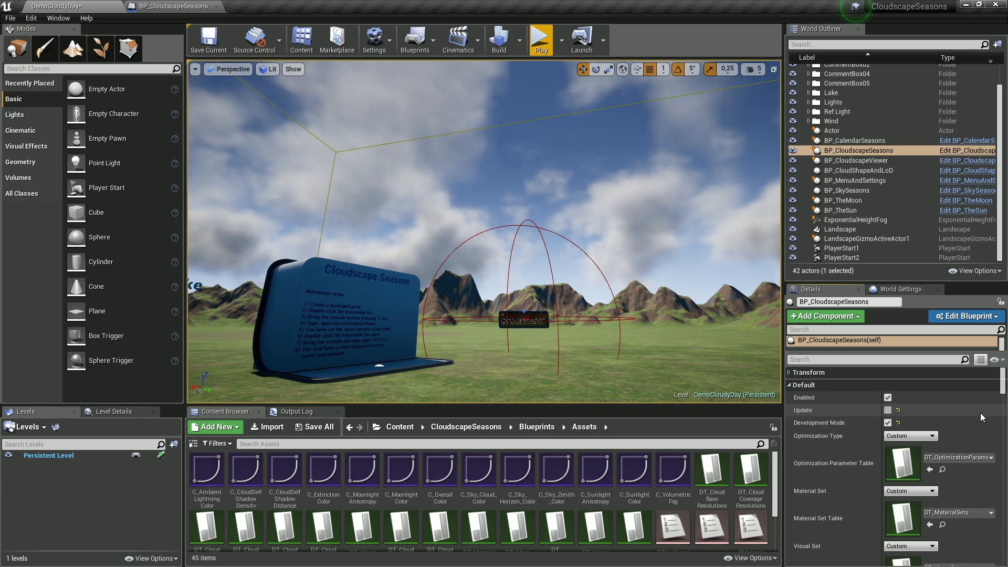
{"action": "scroll", "coordinate": [740, 496], "scroll_direction": "down", "scroll_amount": 1}
{"action": "scroll", "coordinate": [740, 496], "scroll_direction": "up", "scroll_amount": 1}
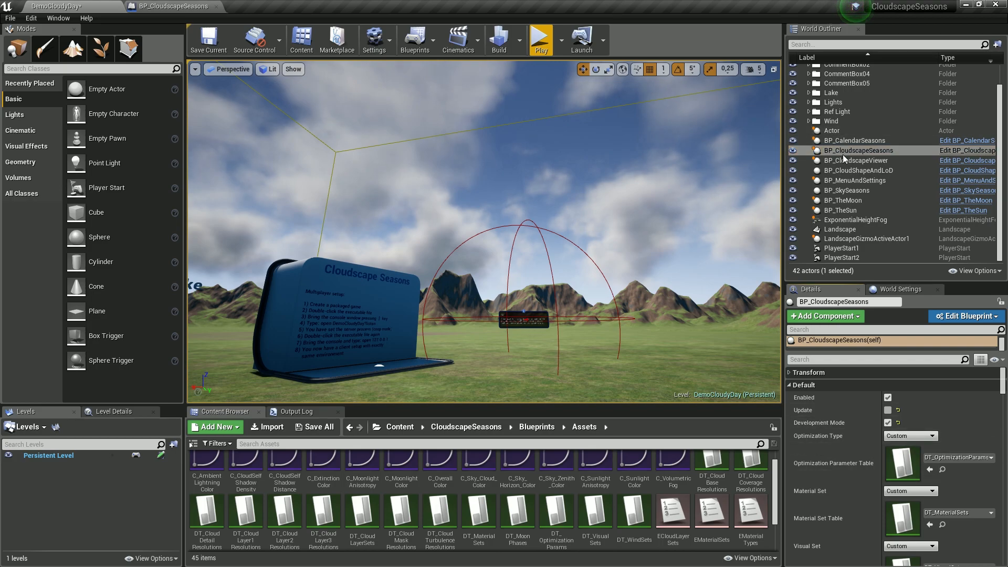
{"action": "left_click", "coordinate": [858, 345]}
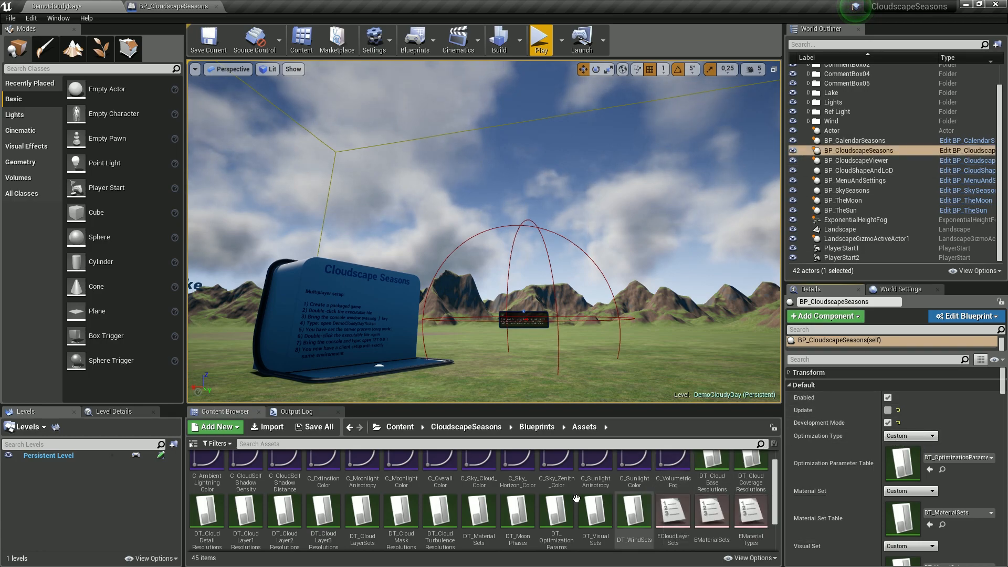
{"action": "scroll", "coordinate": [586, 495], "scroll_direction": "down", "scroll_amount": 2}
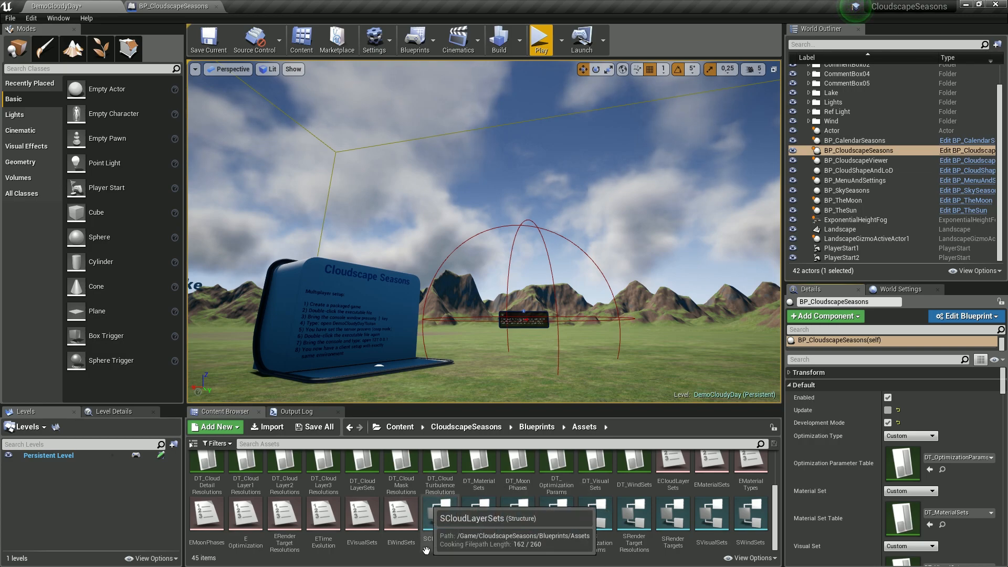
{"action": "double_click", "coordinate": [247, 519]}
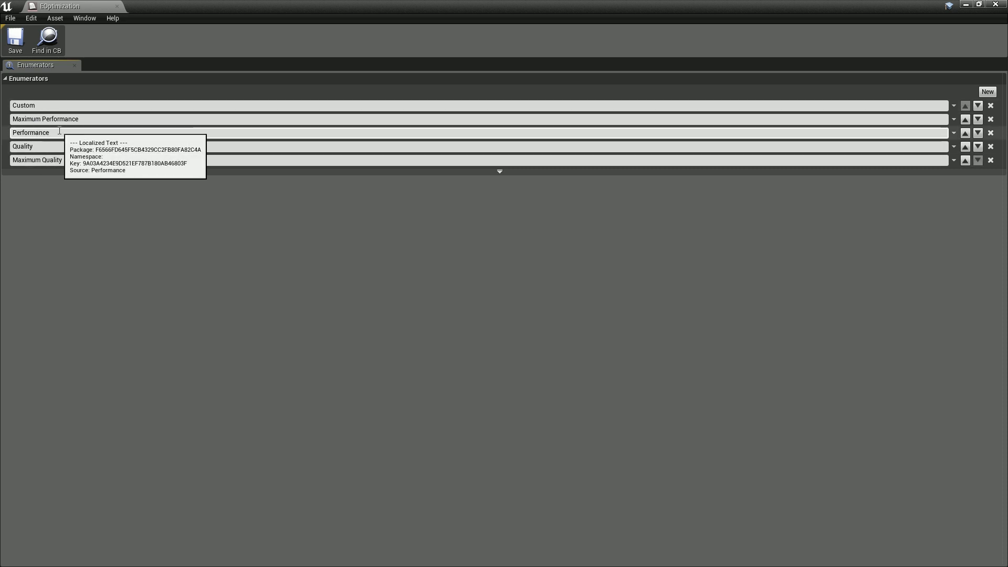
{"action": "left_click", "coordinate": [31, 146]}
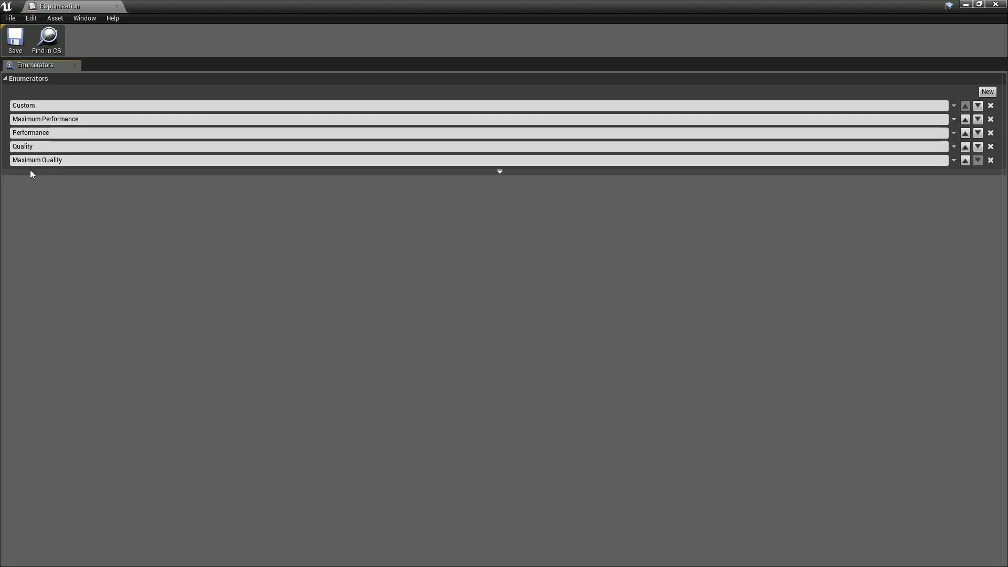
{"action": "left_click", "coordinate": [118, 7]}
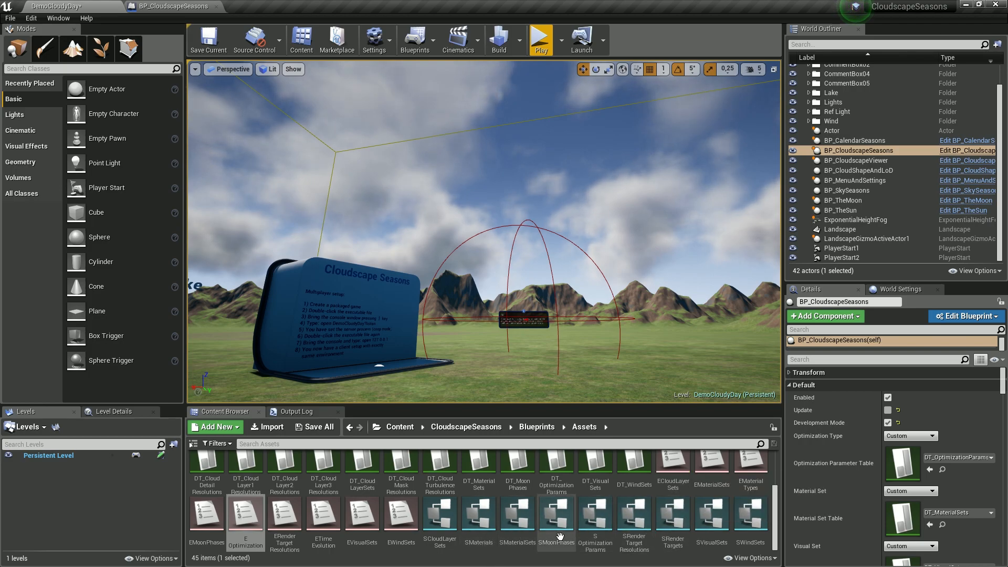
Open the SOptimizationParams structure, enlarge its variable list to review all members, and close it
{"action": "double_click", "coordinate": [604, 525]}
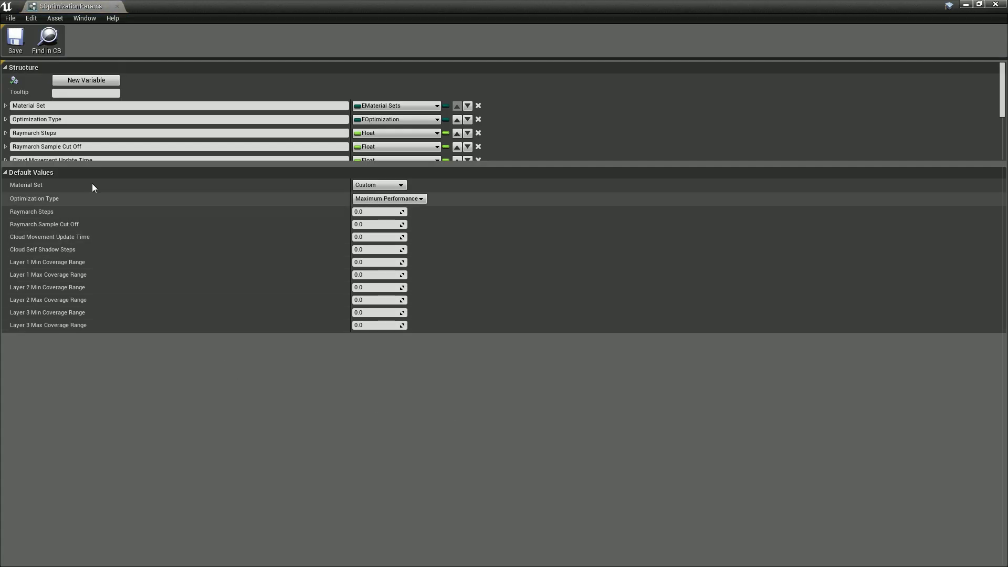
{"action": "left_click_drag", "start_coordinate": [98, 163], "coordinate": [101, 303]}
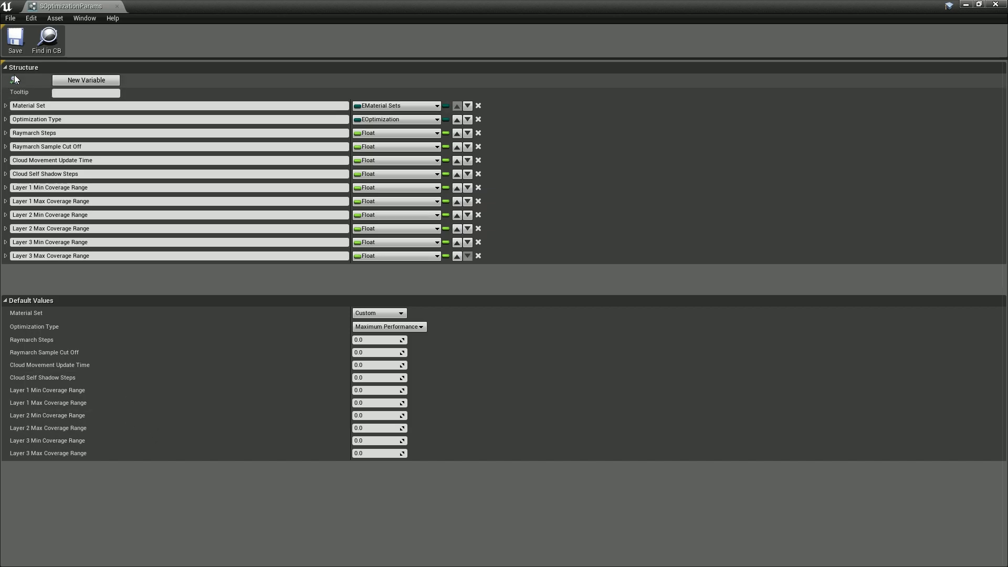
{"action": "left_click", "coordinate": [116, 6]}
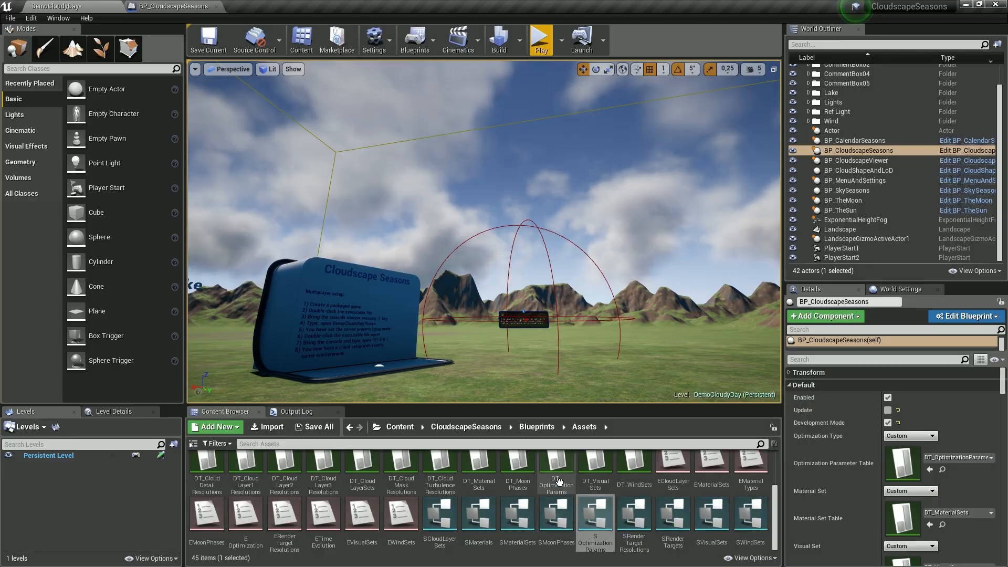
Open the DT_OptimizationParams data table, enlarge the table area to review all rows, and return to the level
{"action": "double_click", "coordinate": [557, 473]}
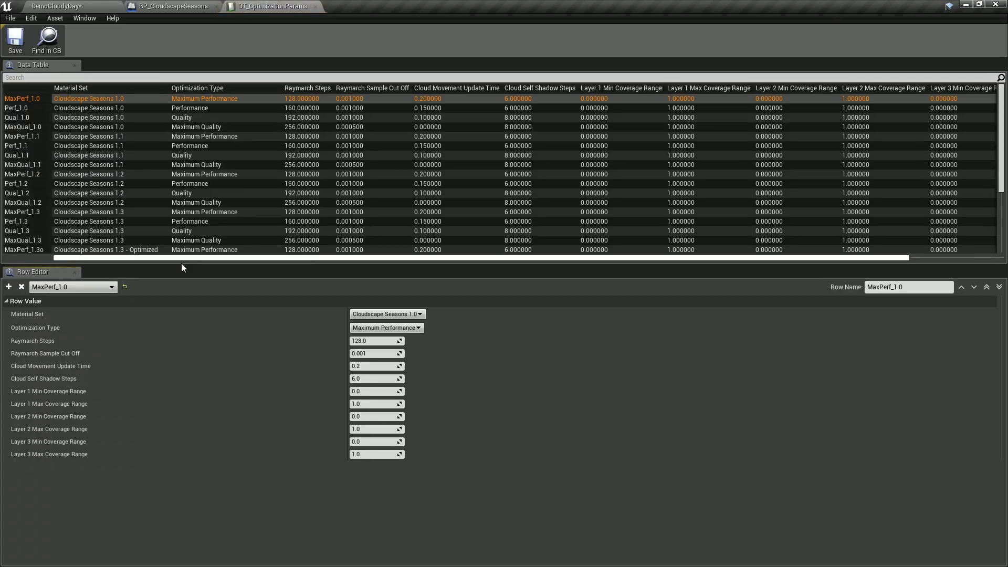
{"action": "left_click_drag", "start_coordinate": [182, 263], "coordinate": [198, 387]}
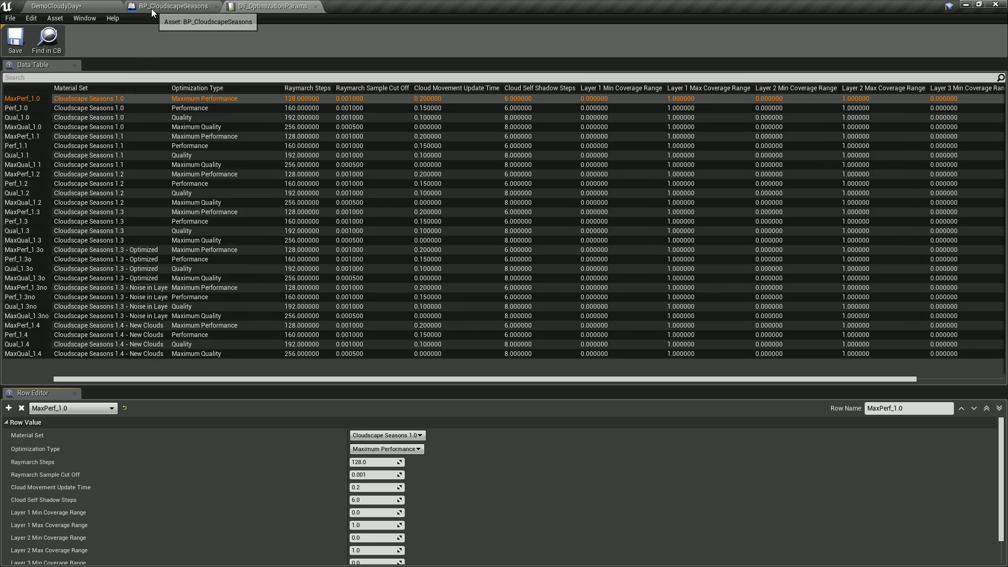
{"action": "left_click", "coordinate": [99, 7]}
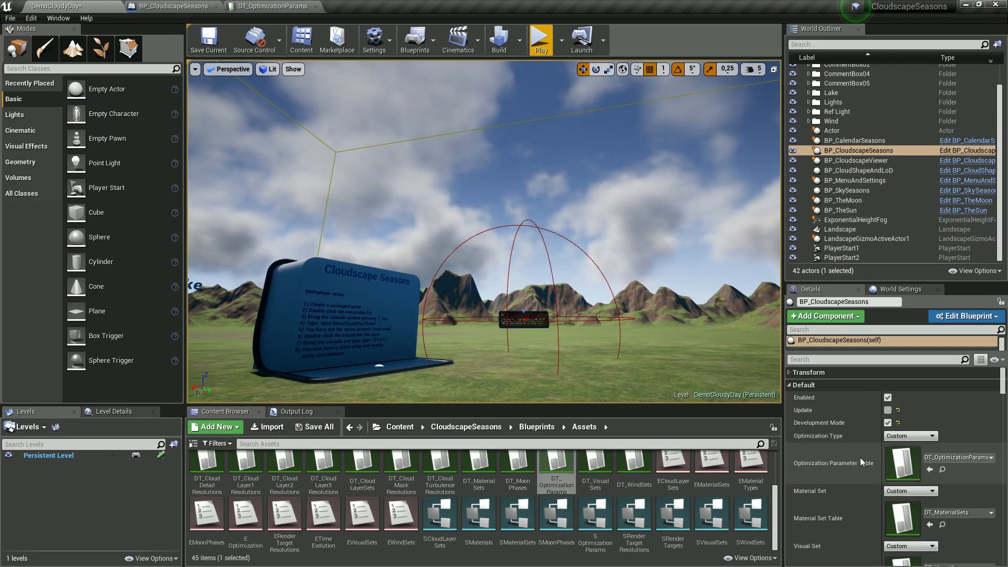
Compare the Optimization Type choices of BP_CloudscapeSeasons with the rows of DT_OptimizationParams, leaving the type at Custom
{"action": "left_click", "coordinate": [917, 436]}
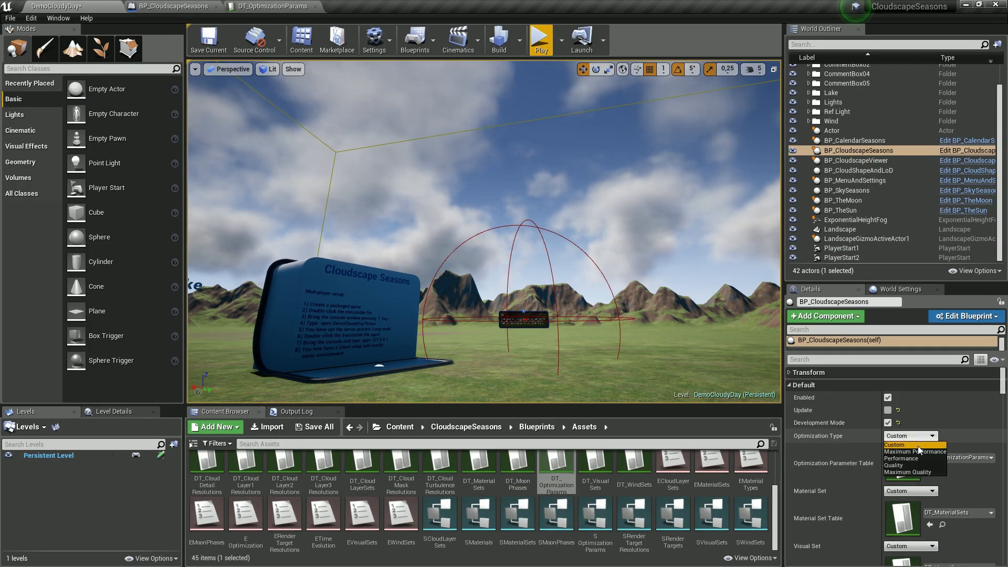
{"action": "left_click", "coordinate": [916, 437]}
{"action": "left_click", "coordinate": [915, 435]}
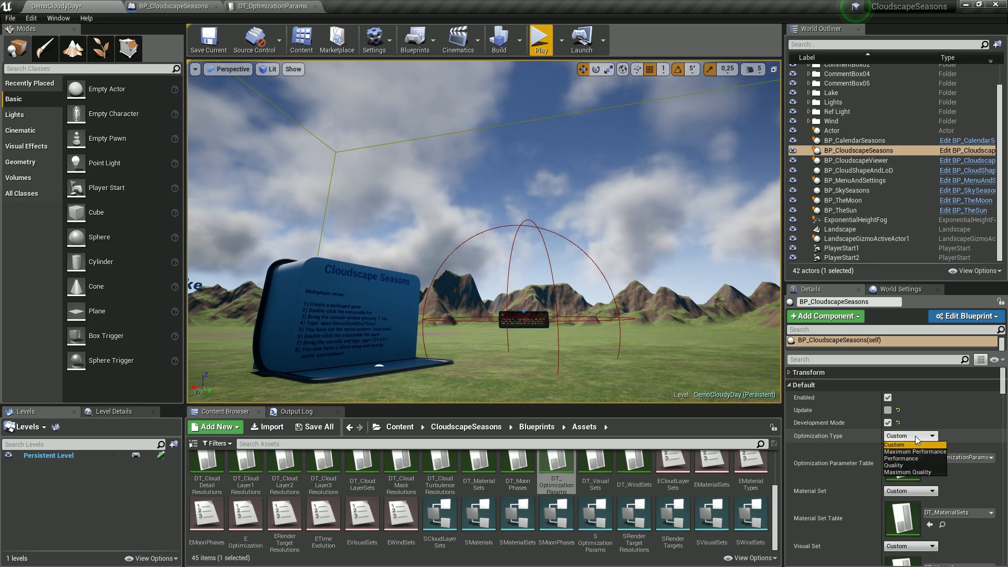
{"action": "left_click", "coordinate": [286, 6]}
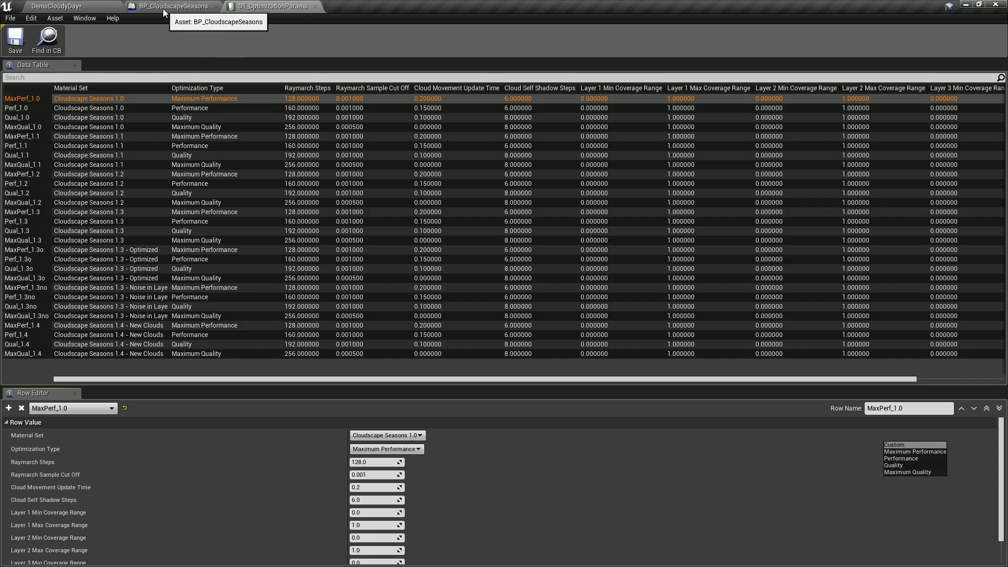
{"action": "left_click", "coordinate": [93, 9]}
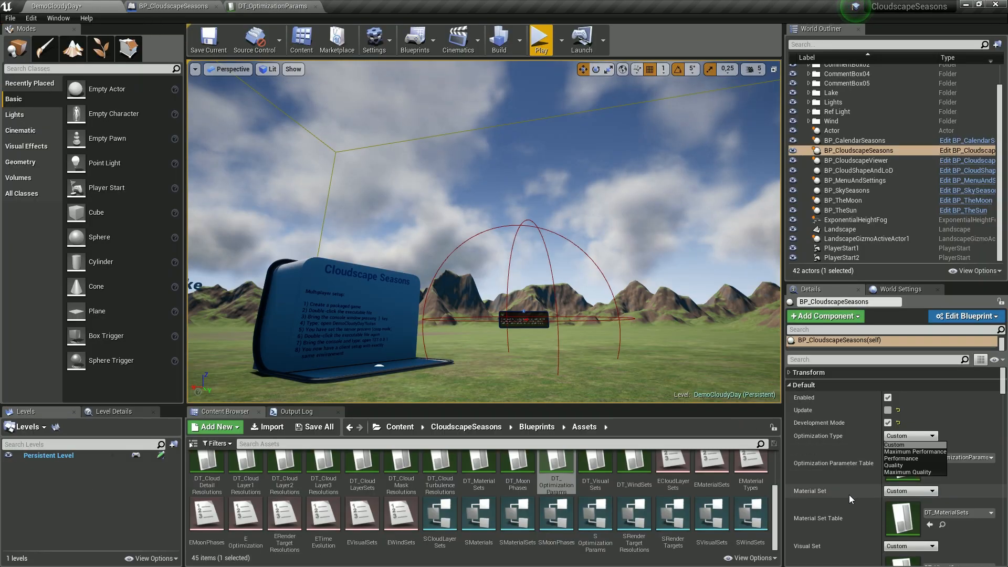
{"action": "scroll", "coordinate": [849, 495], "scroll_direction": "down", "scroll_amount": 1}
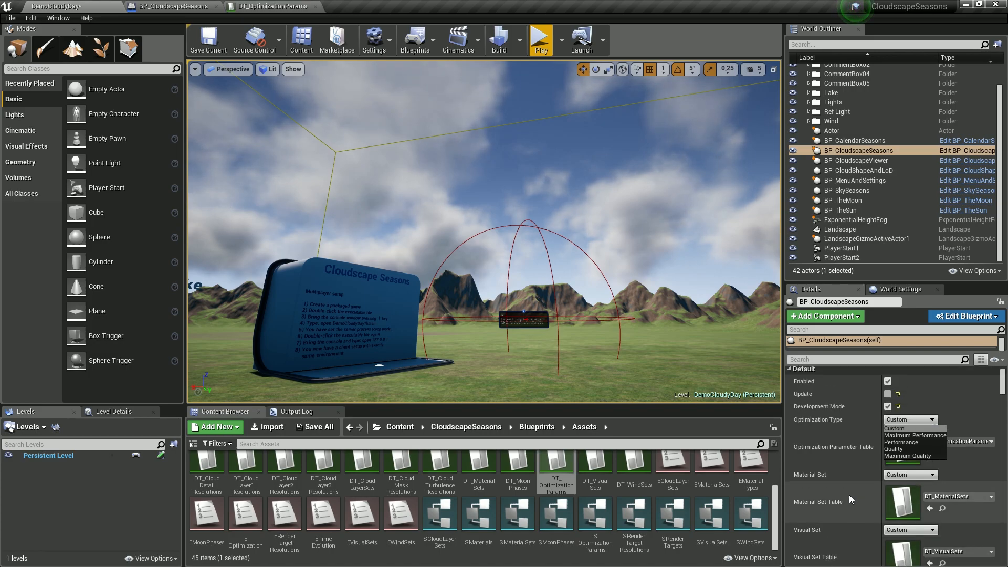
{"action": "left_click", "coordinate": [935, 420]}
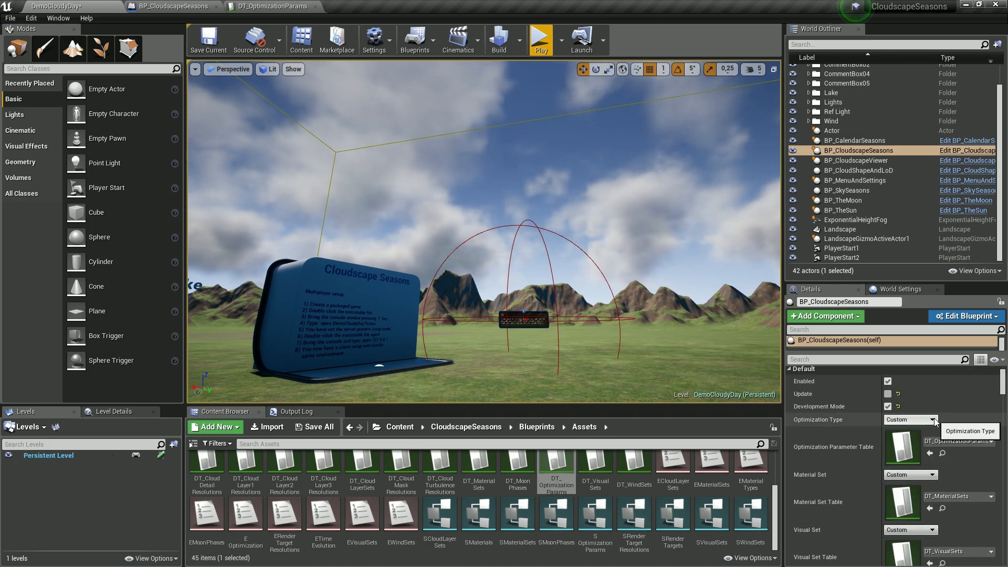
Review the Material Set choices and the materials assigned in the DT_MaterialSets data table, and return to the level
{"action": "left_click", "coordinate": [932, 475]}
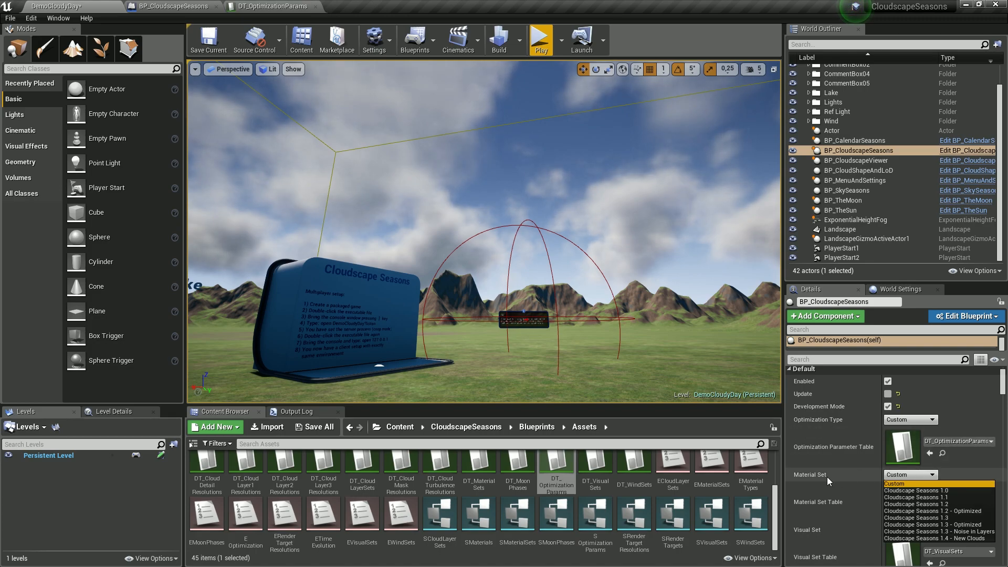
{"action": "left_click", "coordinate": [1004, 387]}
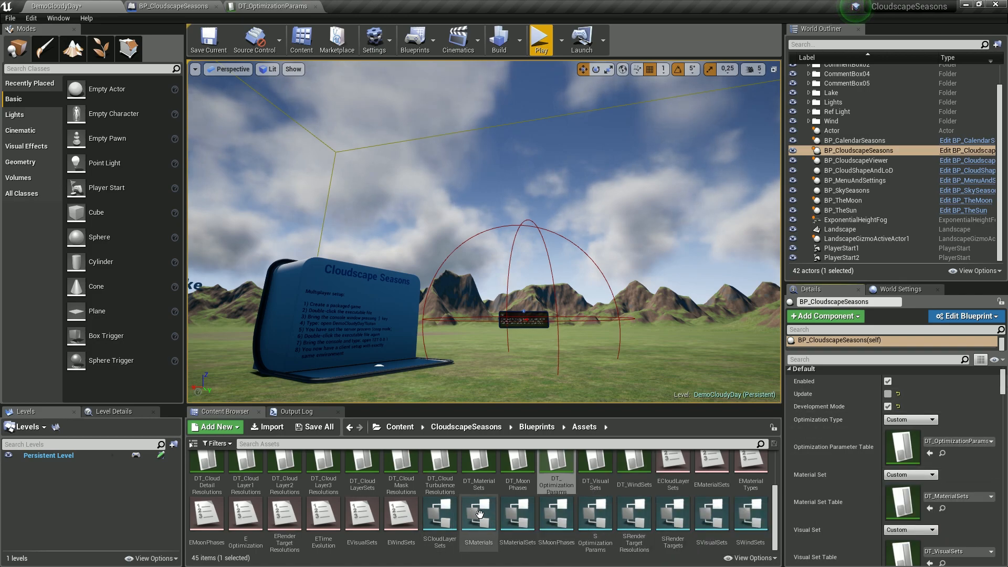
{"action": "double_click", "coordinate": [479, 472]}
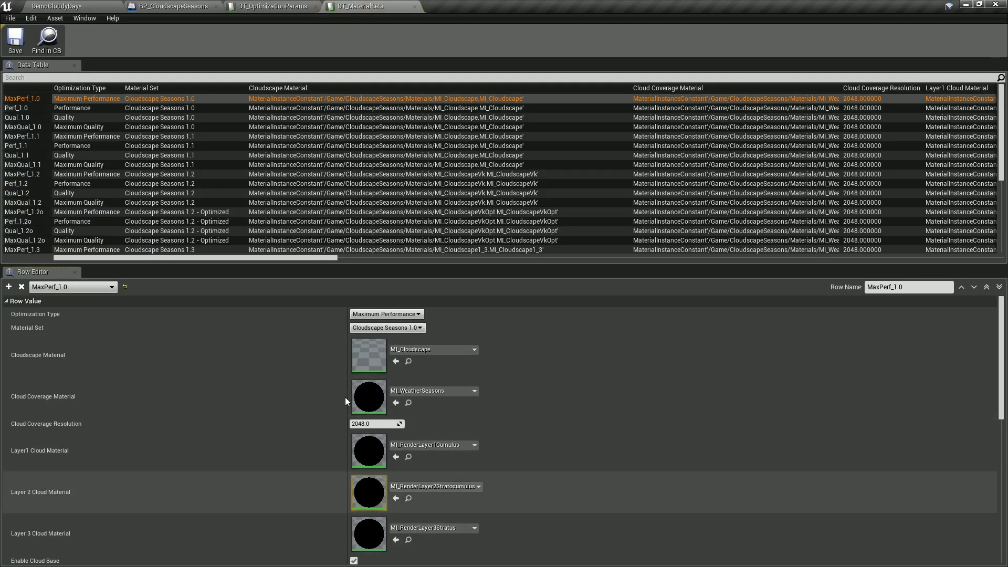
{"action": "scroll", "coordinate": [415, 420], "scroll_direction": "down", "scroll_amount": 4}
{"action": "scroll", "coordinate": [420, 435], "scroll_direction": "down", "scroll_amount": 6}
{"action": "scroll", "coordinate": [452, 526], "scroll_direction": "up", "scroll_amount": 8}
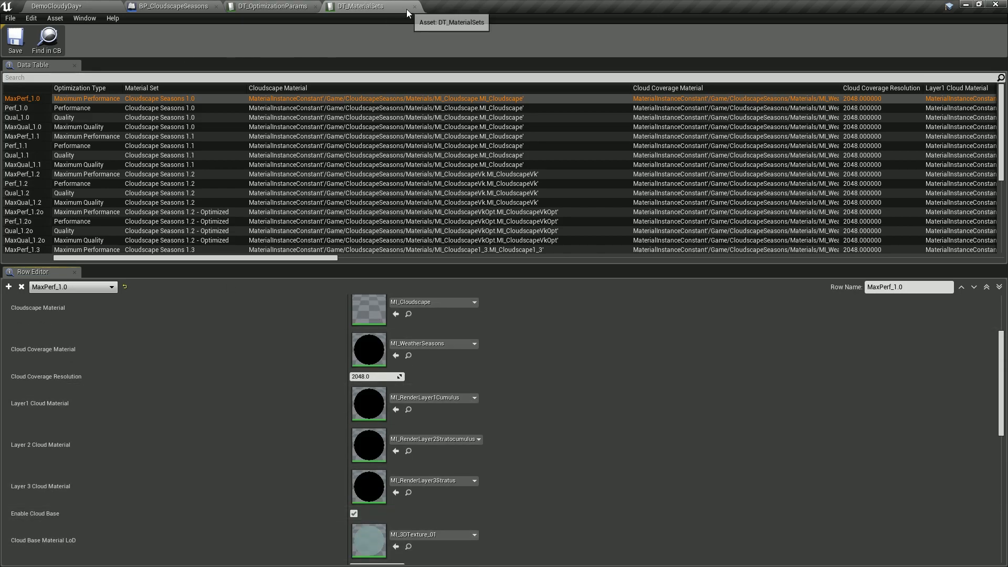
{"action": "left_click", "coordinate": [105, 7]}
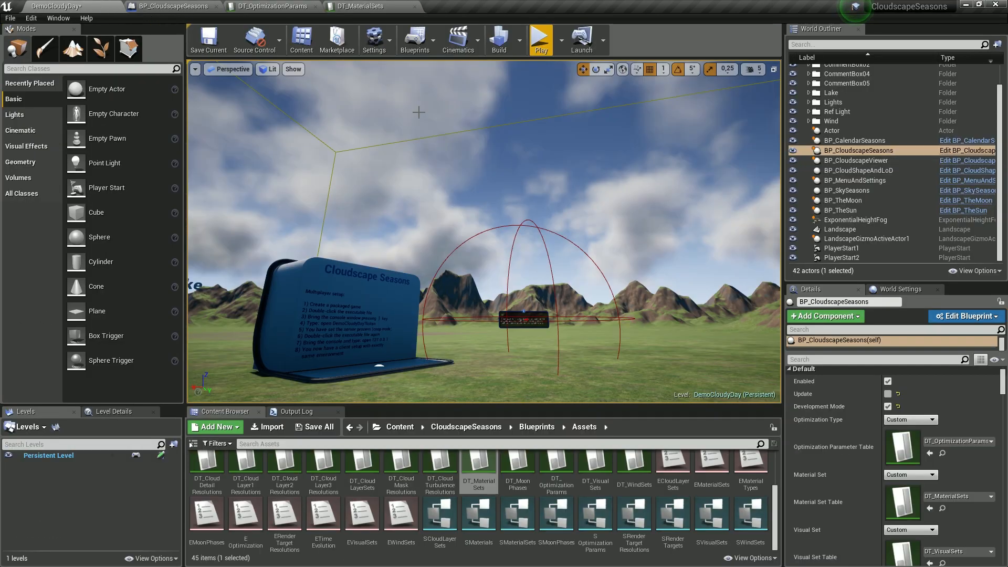
Review the Material Set and Visual Set choices of BP_CloudscapeSeasons and the entries of the EVisualSets enumeration, leaving both sets at Custom
{"action": "left_click", "coordinate": [912, 475]}
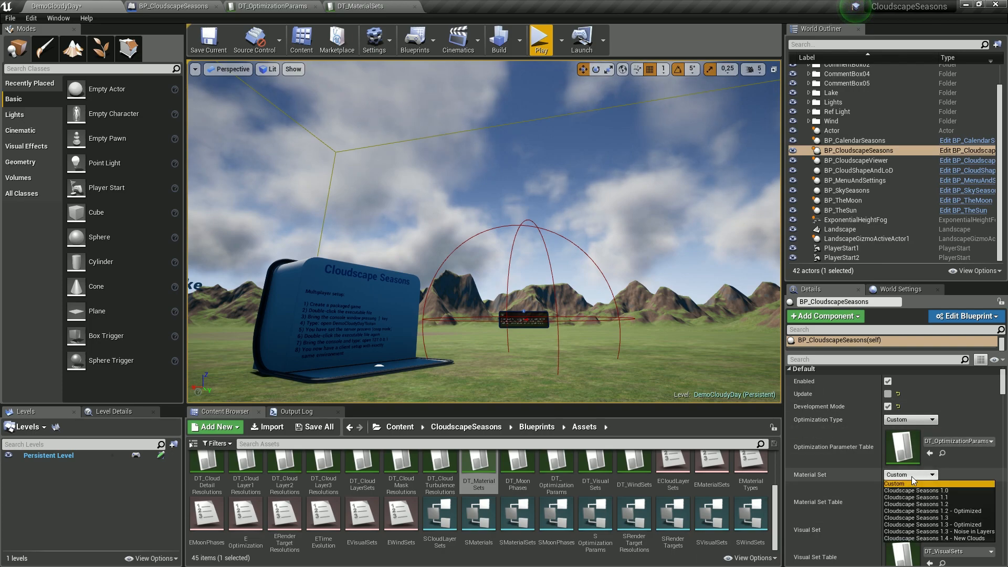
{"action": "left_click", "coordinate": [912, 476]}
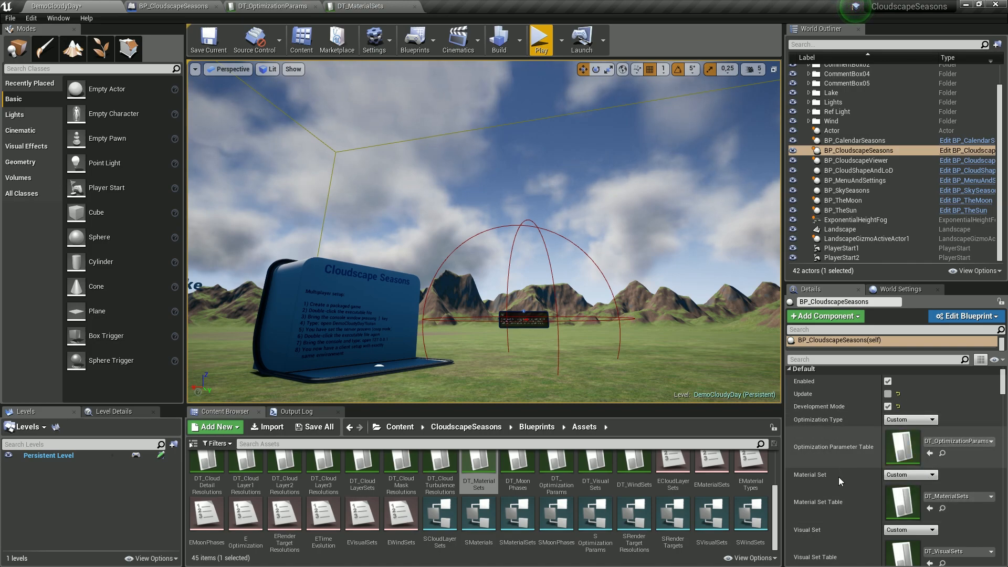
{"action": "left_click", "coordinate": [932, 530]}
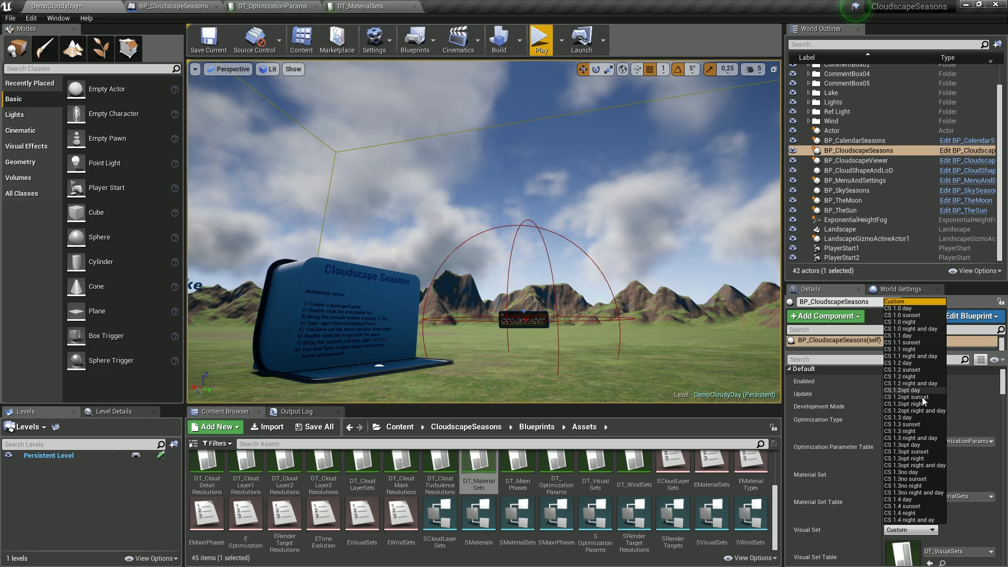
{"action": "left_click", "coordinate": [934, 534]}
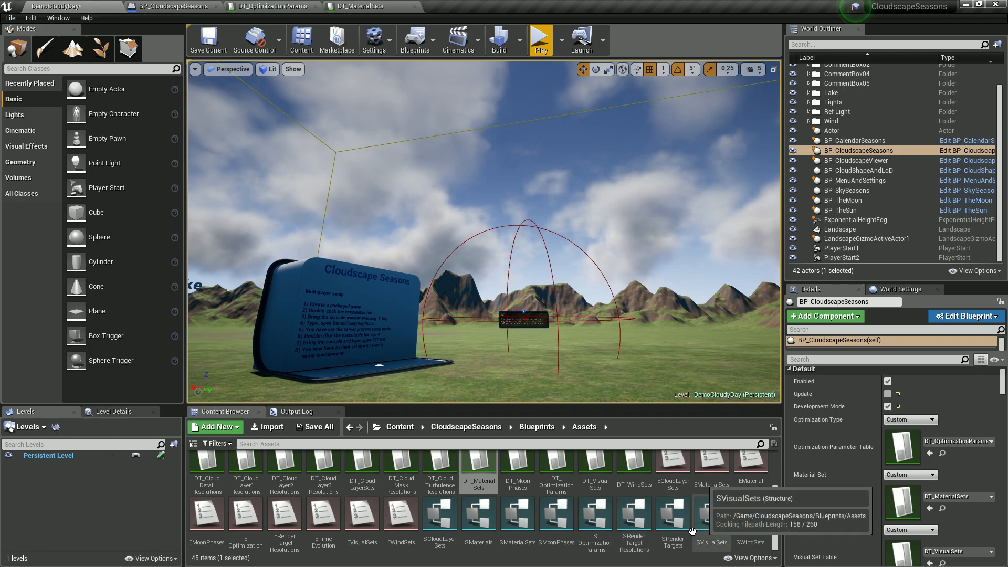
{"action": "double_click", "coordinate": [362, 515]}
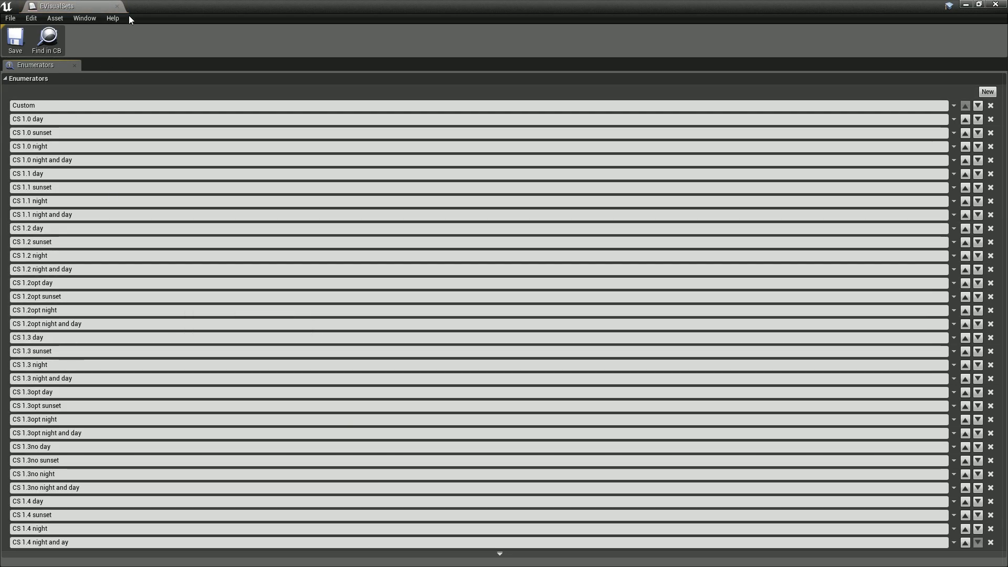
{"action": "left_click", "coordinate": [117, 7]}
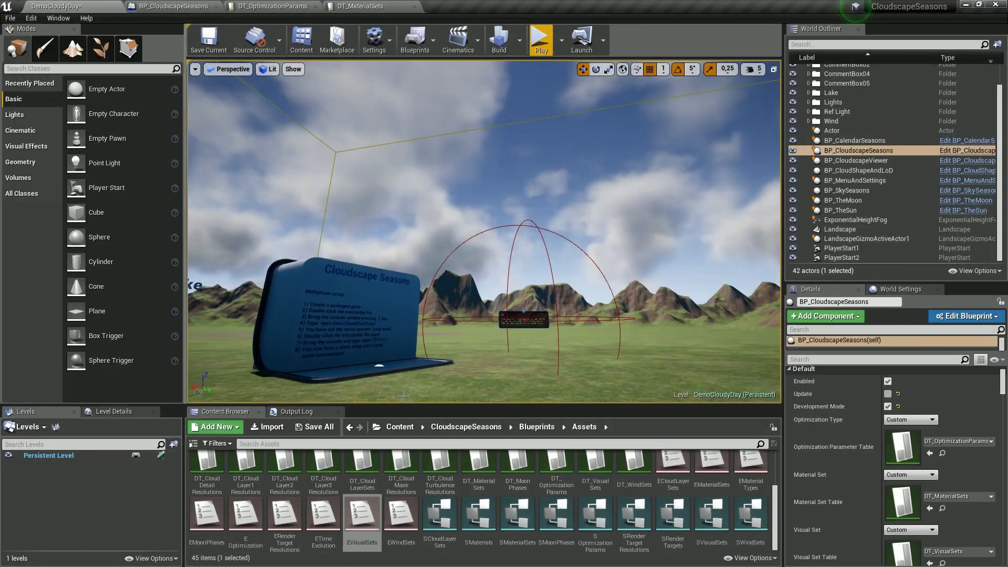
Open the DT_VisualSets data table, review all values of the CS1.0day row, and return to the level
{"action": "double_click", "coordinate": [602, 478]}
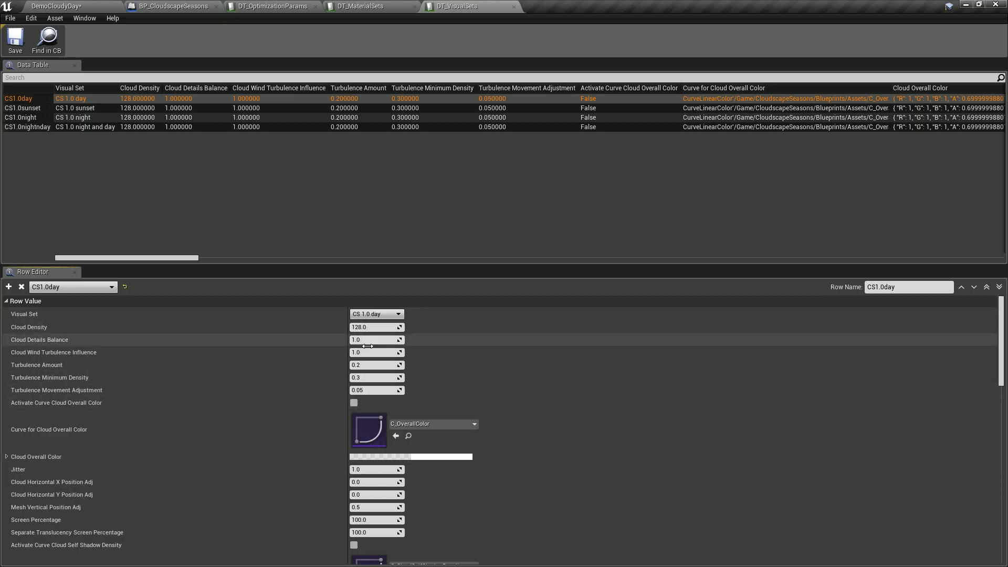
{"action": "scroll", "coordinate": [394, 442], "scroll_direction": "down", "scroll_amount": 9}
{"action": "scroll", "coordinate": [394, 445], "scroll_direction": "down", "scroll_amount": 20}
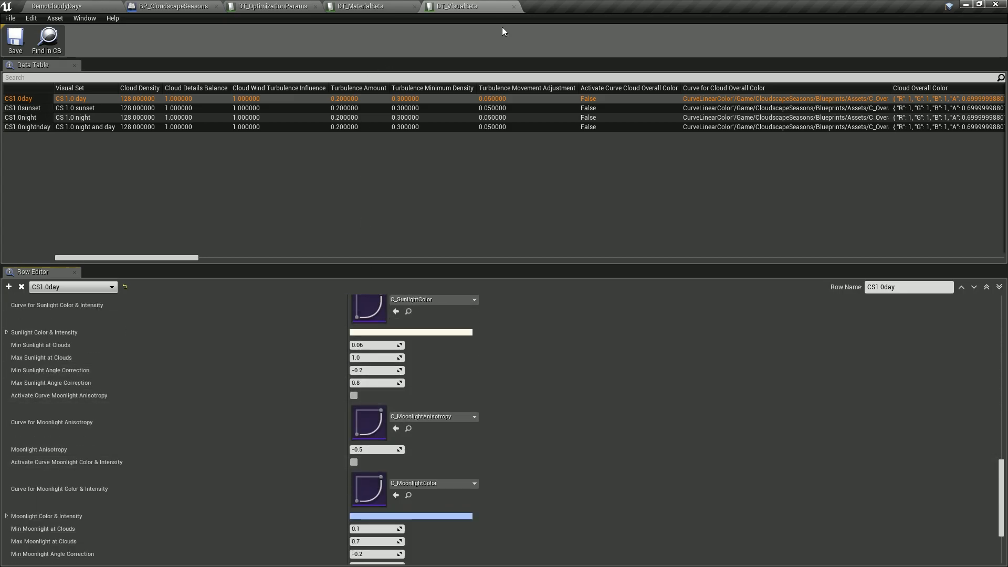
{"action": "left_click", "coordinate": [99, 6]}
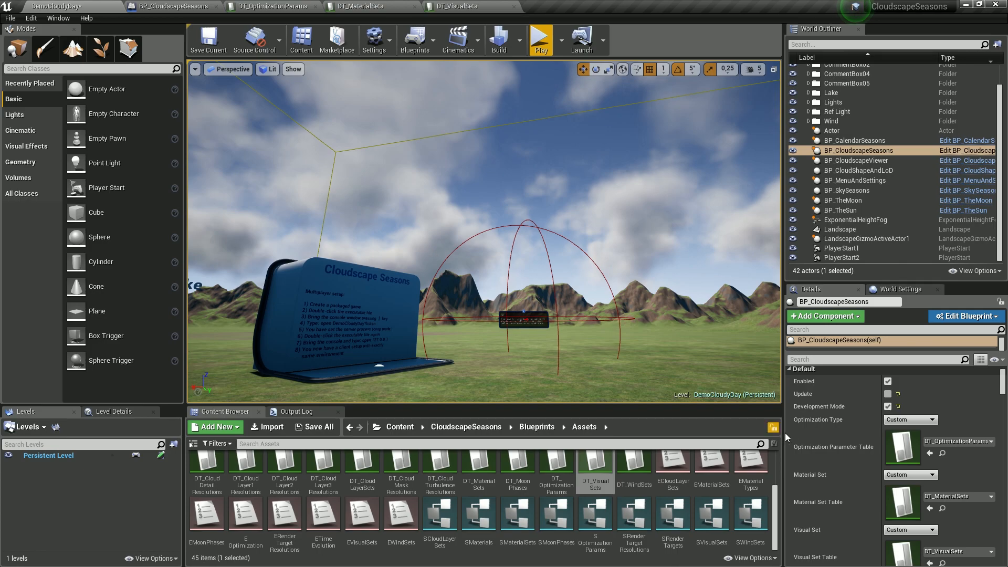
Look through the BP_CloudscapeSeasons settings down to the Layer 1 parameters of the Cloud Types category
{"action": "scroll", "coordinate": [853, 500], "scroll_direction": "down", "scroll_amount": 2}
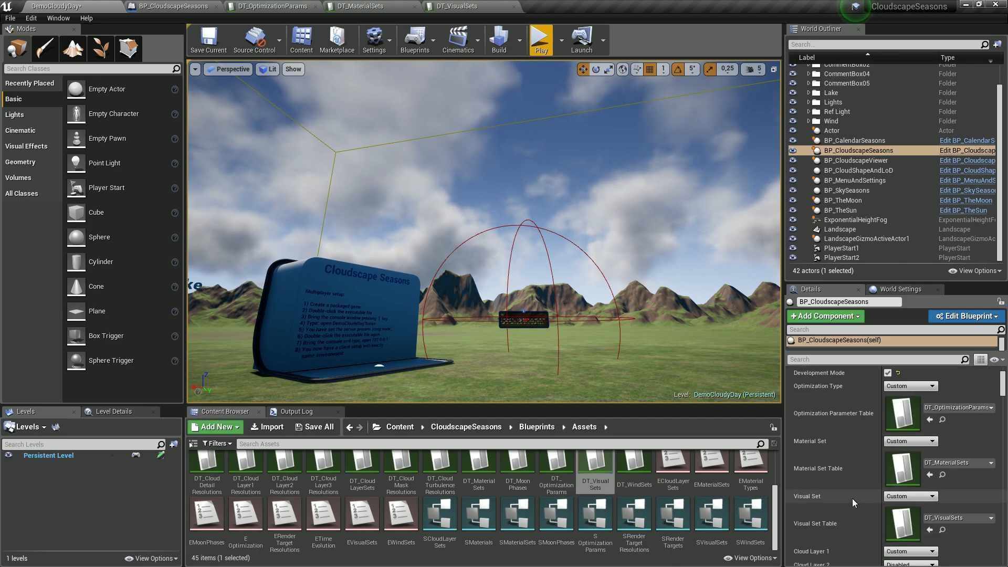
{"action": "scroll", "coordinate": [855, 497], "scroll_direction": "down", "scroll_amount": 3}
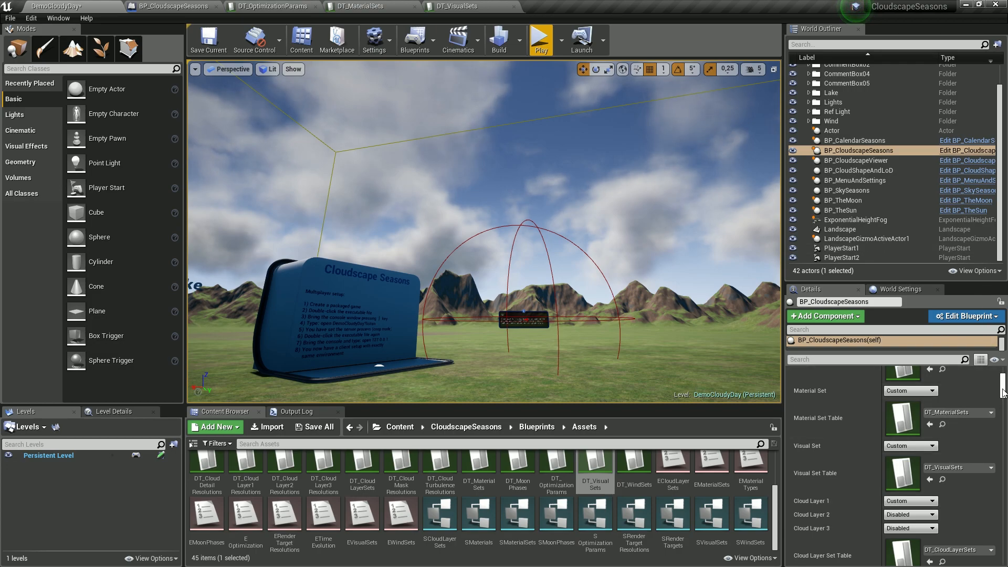
{"action": "scroll", "coordinate": [991, 498], "scroll_direction": "down", "scroll_amount": 10}
{"action": "scroll", "coordinate": [991, 498], "scroll_direction": "down", "scroll_amount": 3}
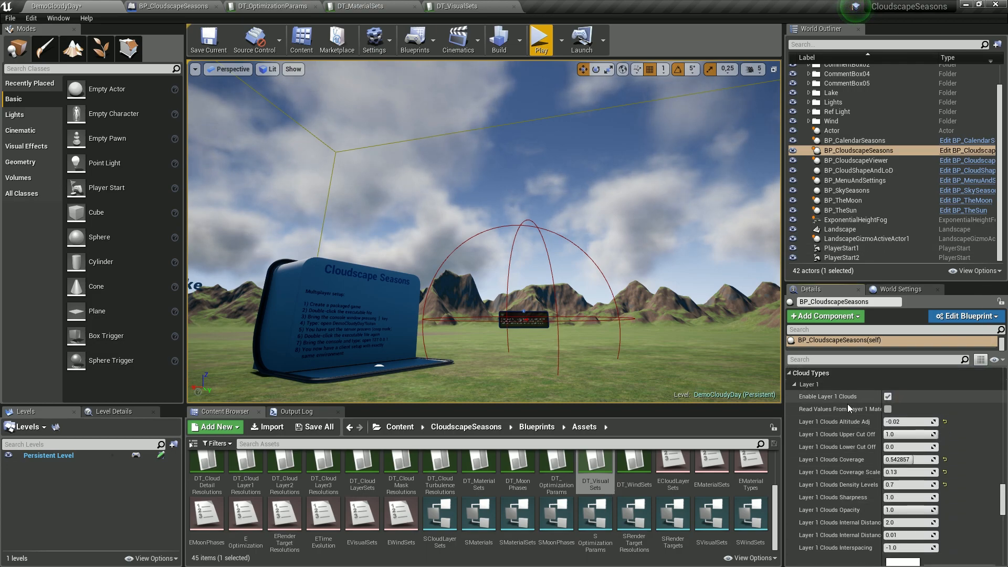
Review the preset choices for Cloud Layer 1 and Cloud Layer 3, leaving them at Custom and Disabled
{"action": "left_click_drag", "start_coordinate": [1003, 499], "coordinate": [1000, 396]}
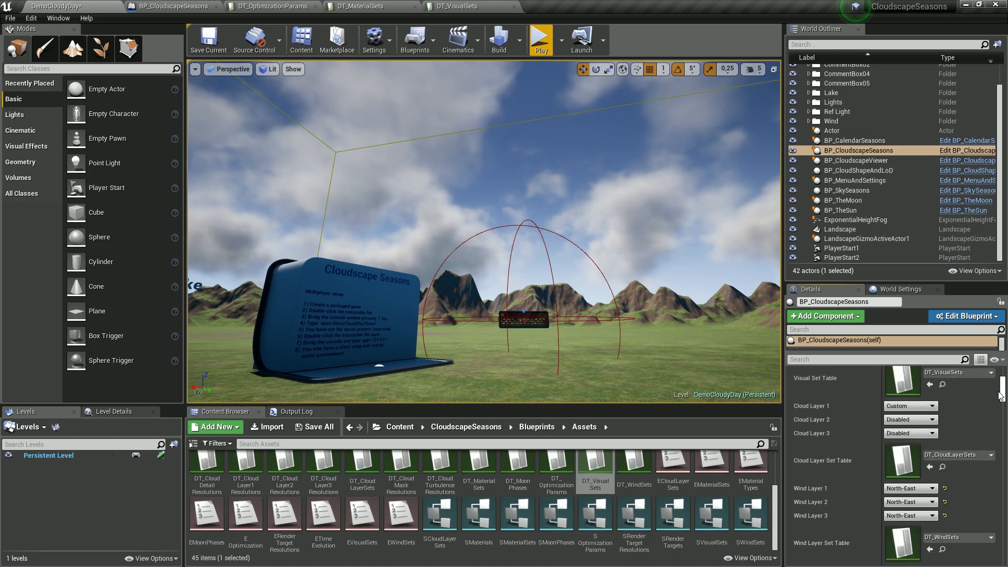
{"action": "left_click", "coordinate": [915, 406]}
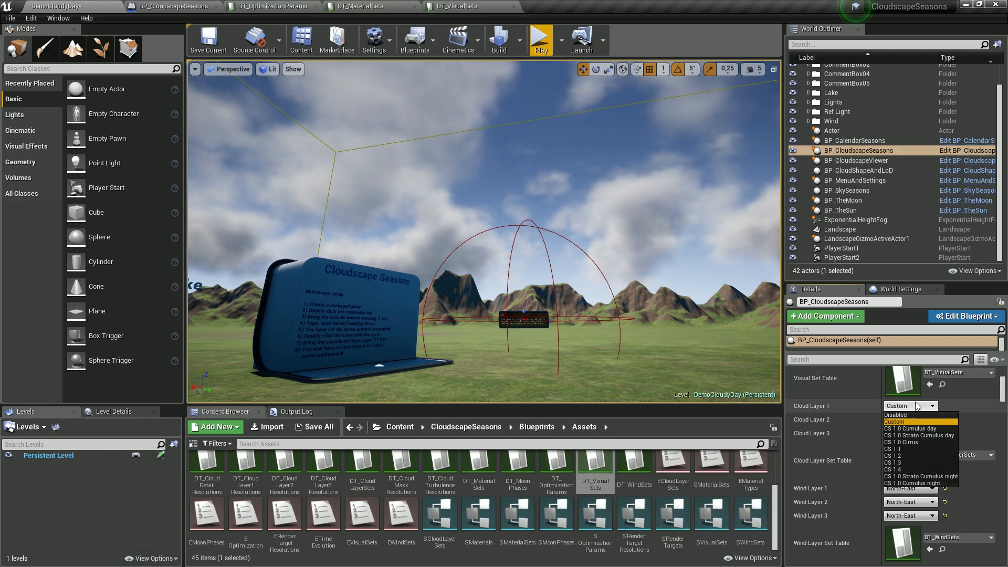
{"action": "left_click", "coordinate": [933, 406]}
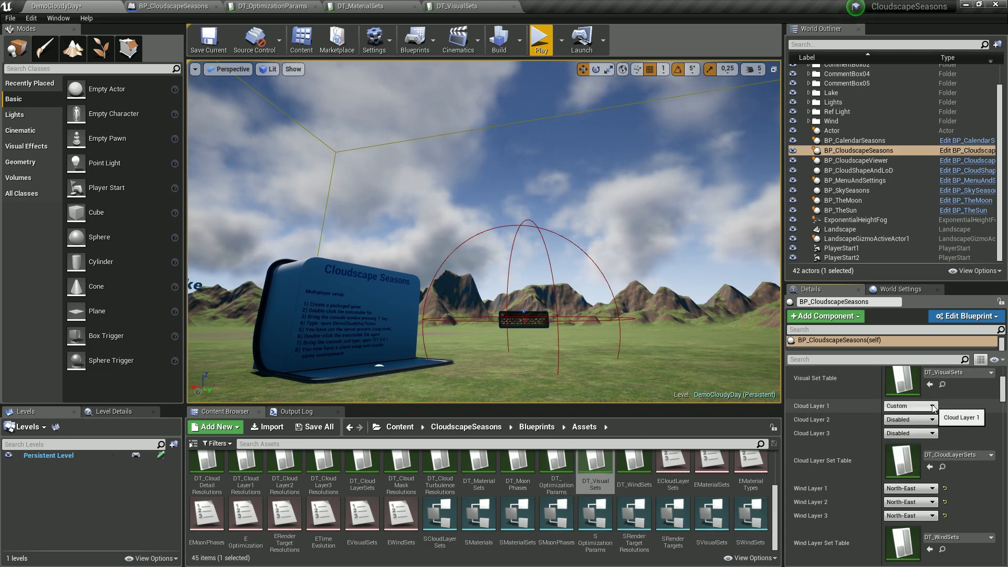
{"action": "left_click", "coordinate": [909, 434]}
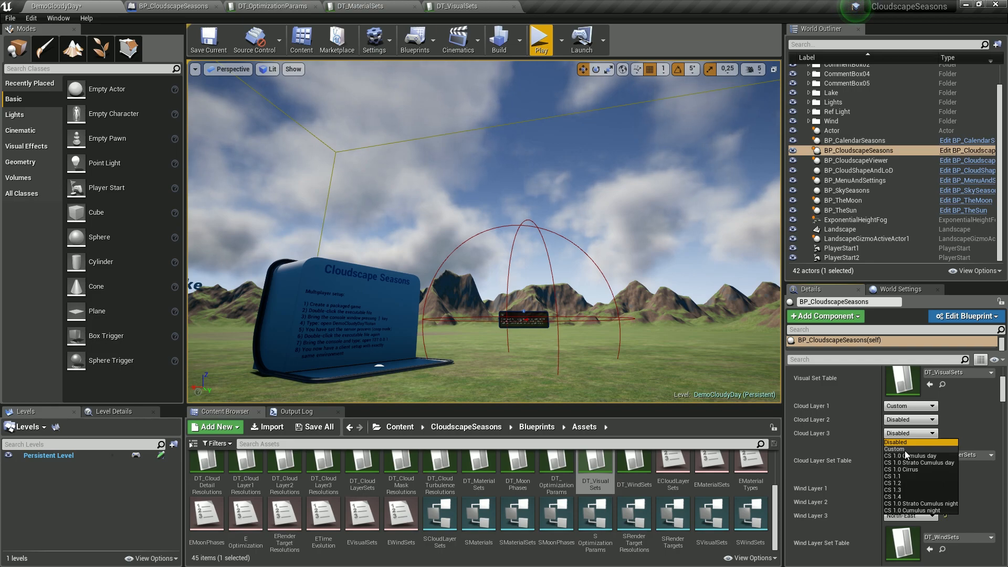
{"action": "left_click", "coordinate": [933, 442]}
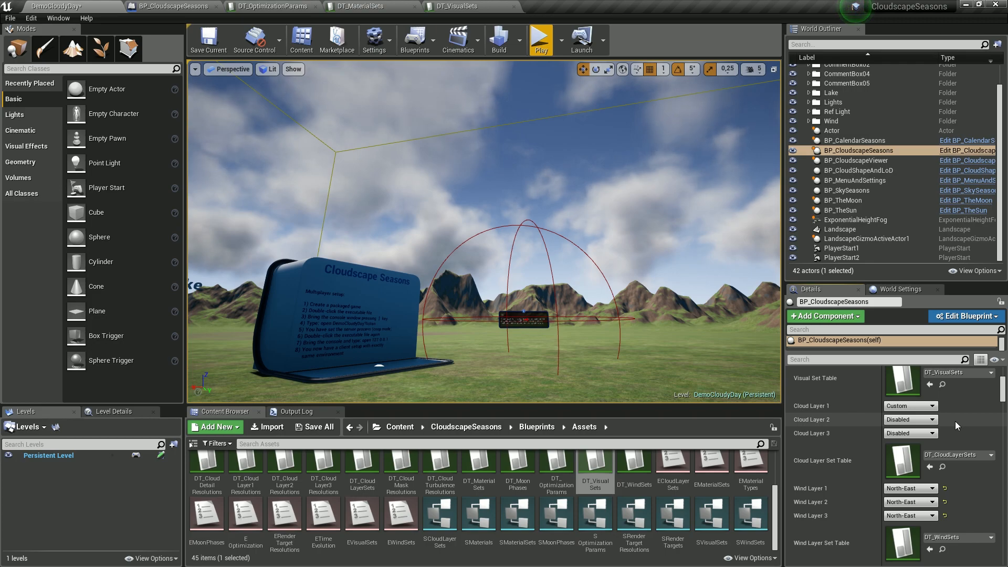
Review the direction choices for Wind Layer 1, leaving it at North-East
{"action": "scroll", "coordinate": [956, 421], "scroll_direction": "down", "scroll_amount": 2}
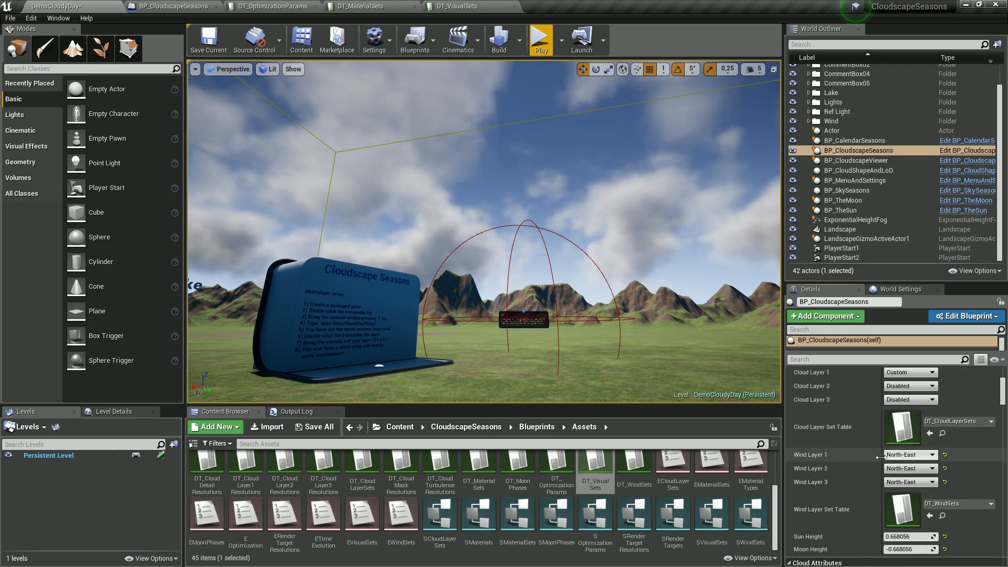
{"action": "left_click", "coordinate": [903, 456]}
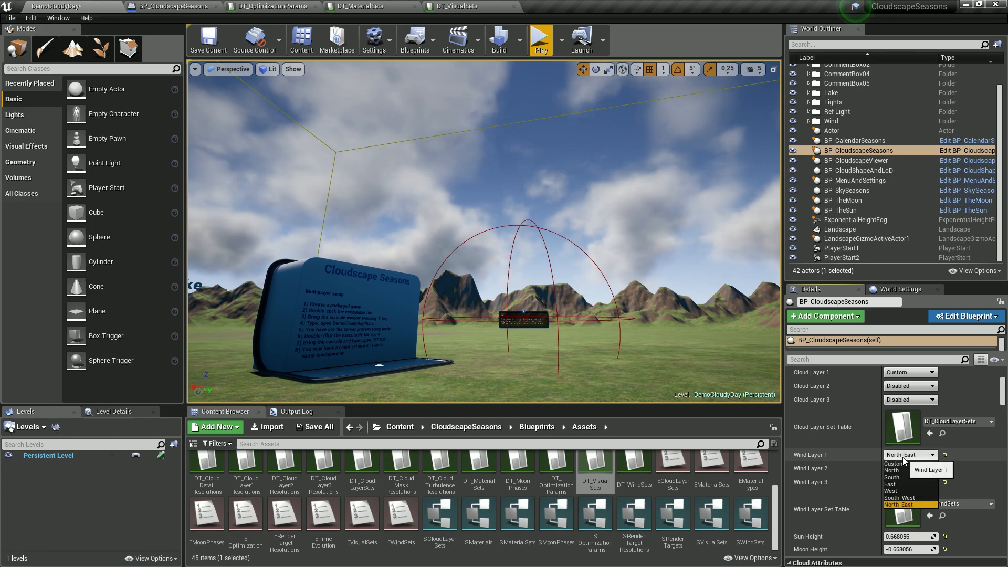
{"action": "left_click", "coordinate": [920, 456]}
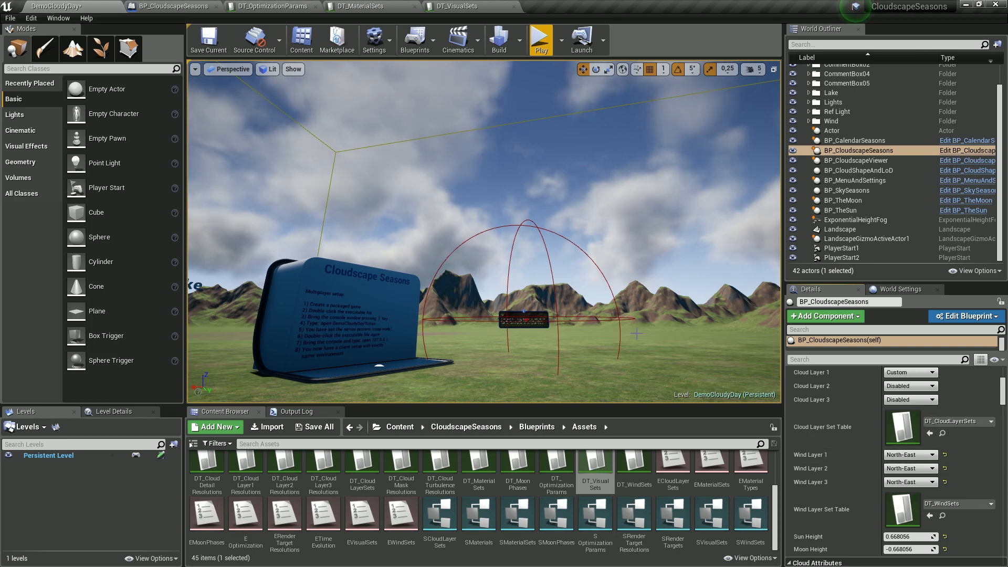
Inspect the Wind Layer 1 and Wind Layer 2 direction markers on the ground, briefly selecting the Wind Layer 2 marker
{"action": "right_click_drag", "start_coordinate": [620, 316], "coordinate": [627, 373]}
{"action": "key", "text": "w"}
{"action": "key", "text": "w"}
{"action": "mouse_move", "coordinate": [517, 264]}
{"action": "right_mouse_down"}
{"action": "mouse_move", "coordinate": [472, 226]}
{"action": "mouse_move", "coordinate": [518, 264]}
{"action": "right_mouse_up"}
{"action": "scroll", "coordinate": [518, 264], "scroll_direction": "down", "scroll_amount": 3}
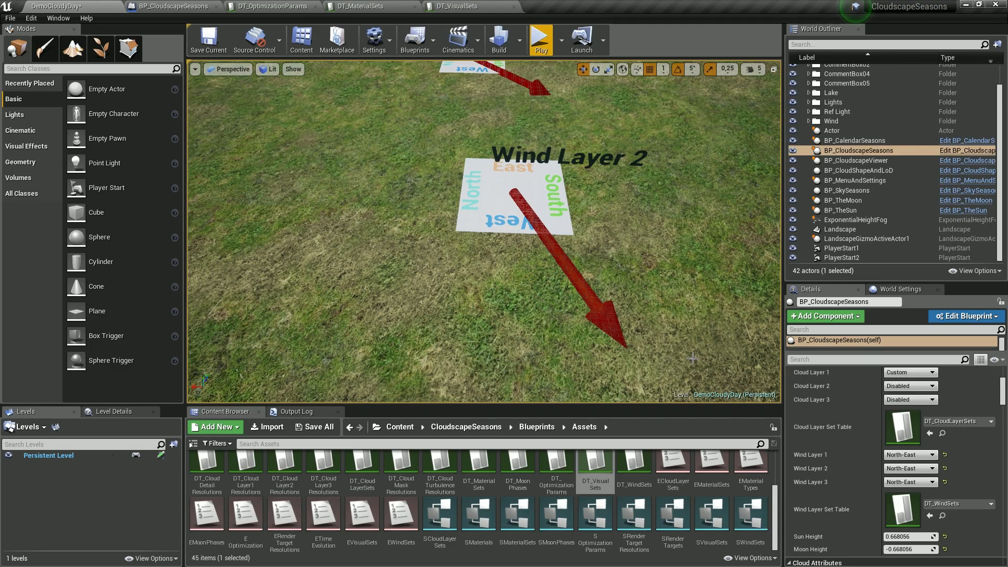
{"action": "scroll", "coordinate": [602, 316], "scroll_direction": "down", "scroll_amount": 3}
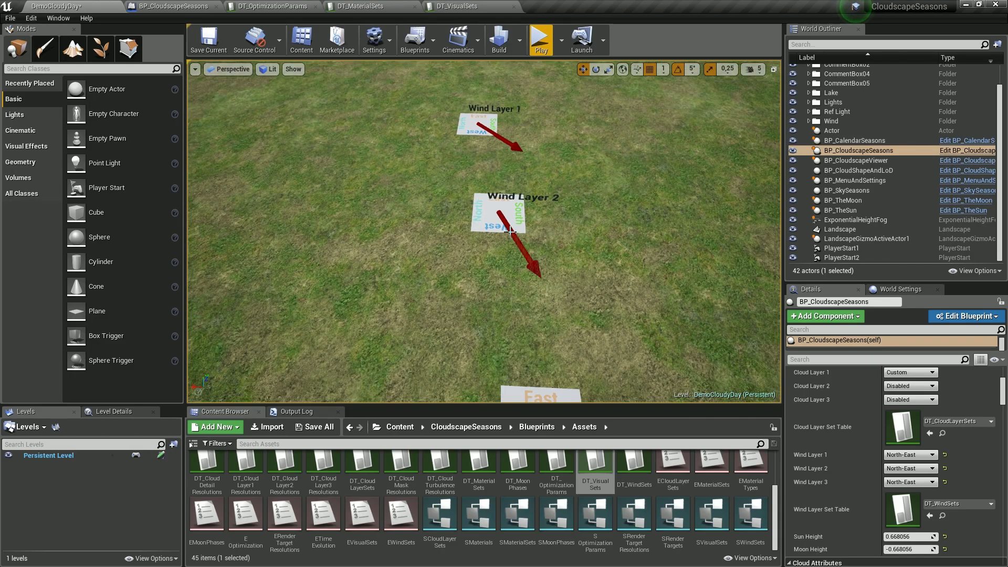
{"action": "scroll", "coordinate": [561, 299], "scroll_direction": "up", "scroll_amount": 2}
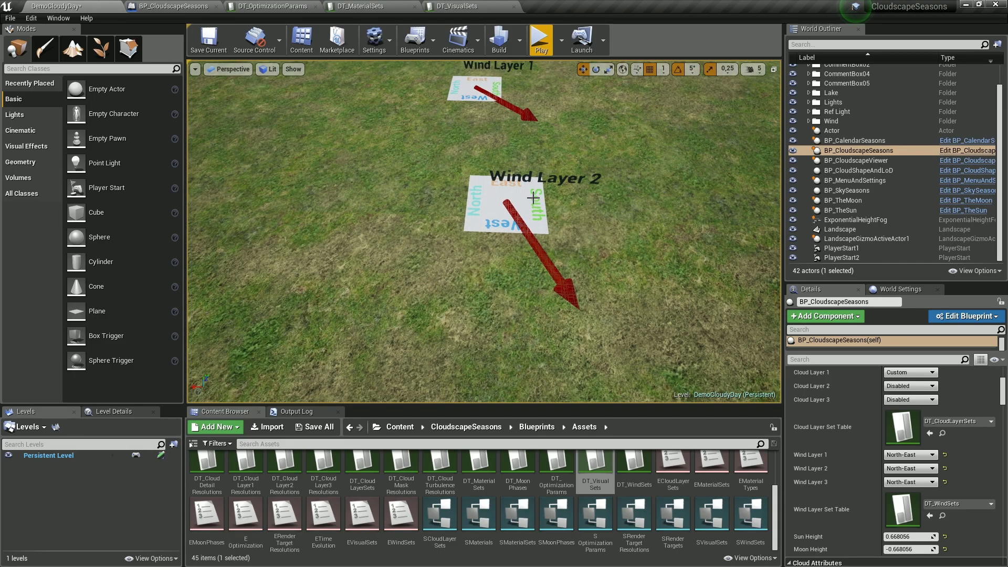
{"action": "left_click", "coordinate": [481, 208]}
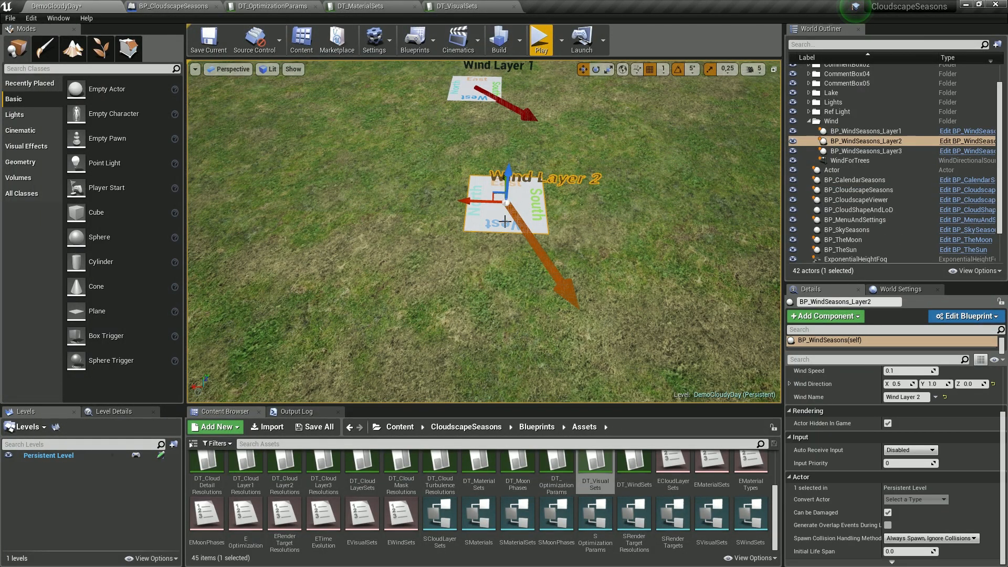
{"action": "left_click", "coordinate": [619, 254]}
Compare the wind direction markers with the clouds above the level, and clear the landscape selection
{"action": "right_click_drag", "start_coordinate": [551, 211], "coordinate": [547, 98]}
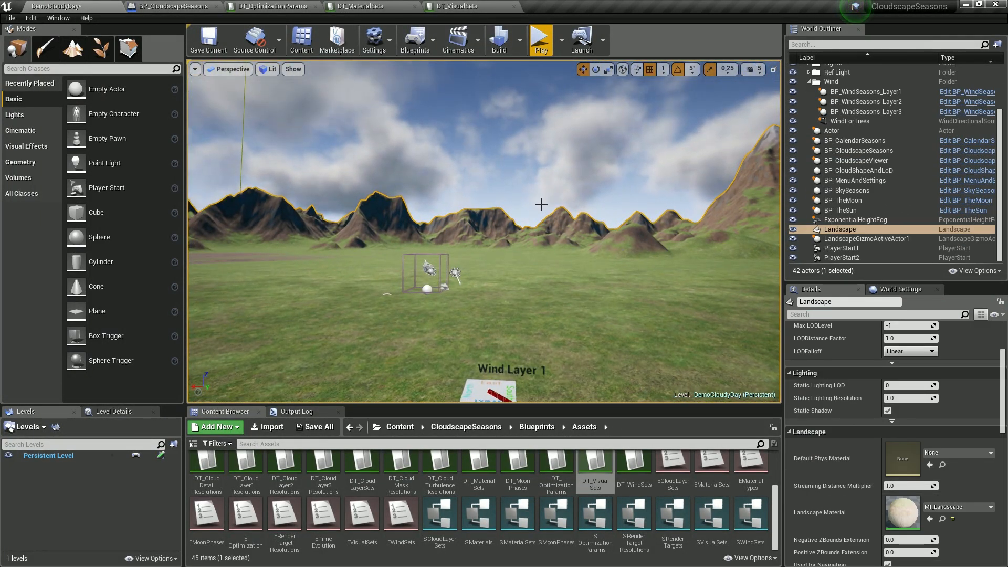
{"action": "right_click_drag", "start_coordinate": [516, 205], "coordinate": [535, 304]}
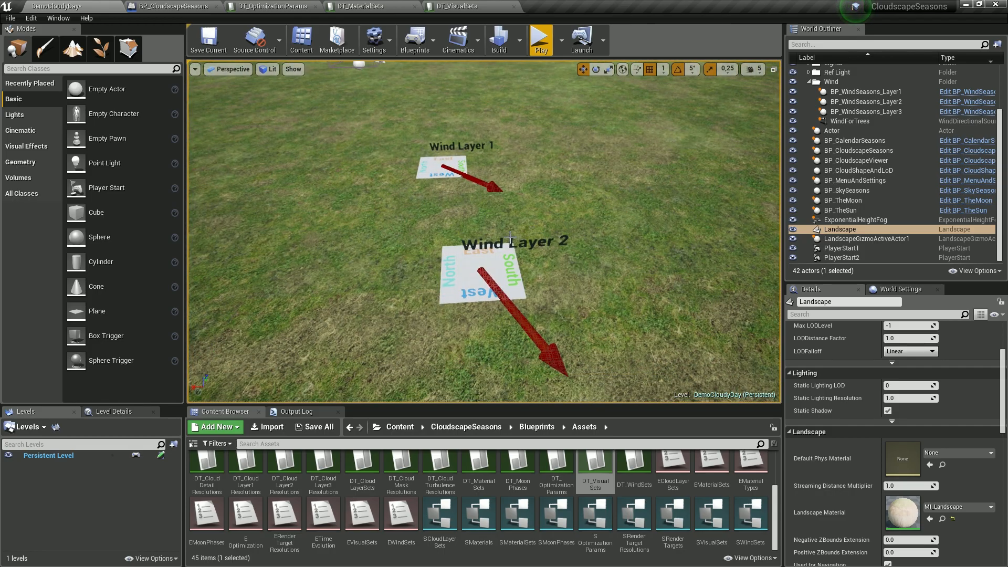
{"action": "right_click_drag", "start_coordinate": [501, 249], "coordinate": [588, 250]}
{"action": "right_click_drag", "start_coordinate": [508, 180], "coordinate": [520, 74]}
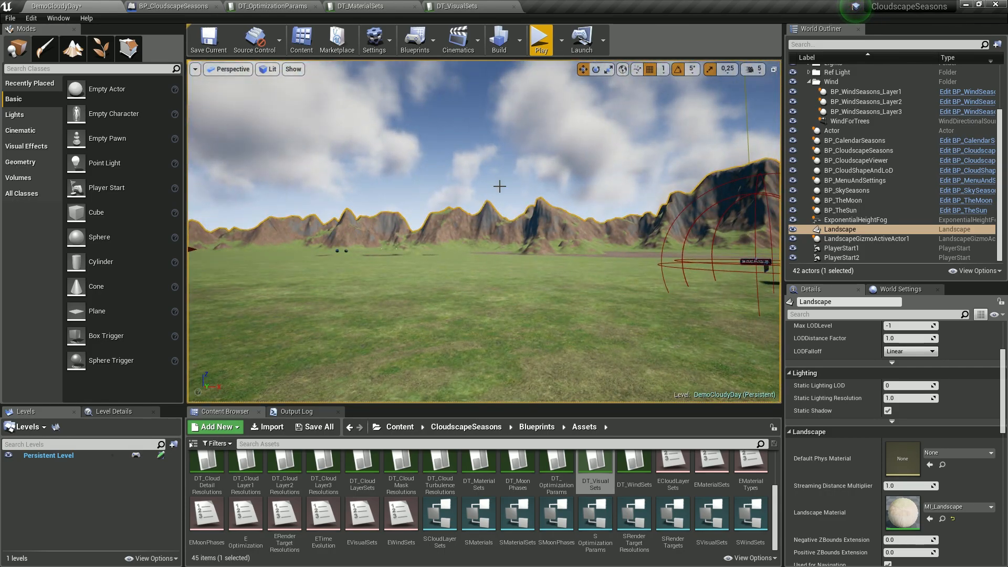
{"action": "right_click_drag", "start_coordinate": [519, 202], "coordinate": [174, 222]}
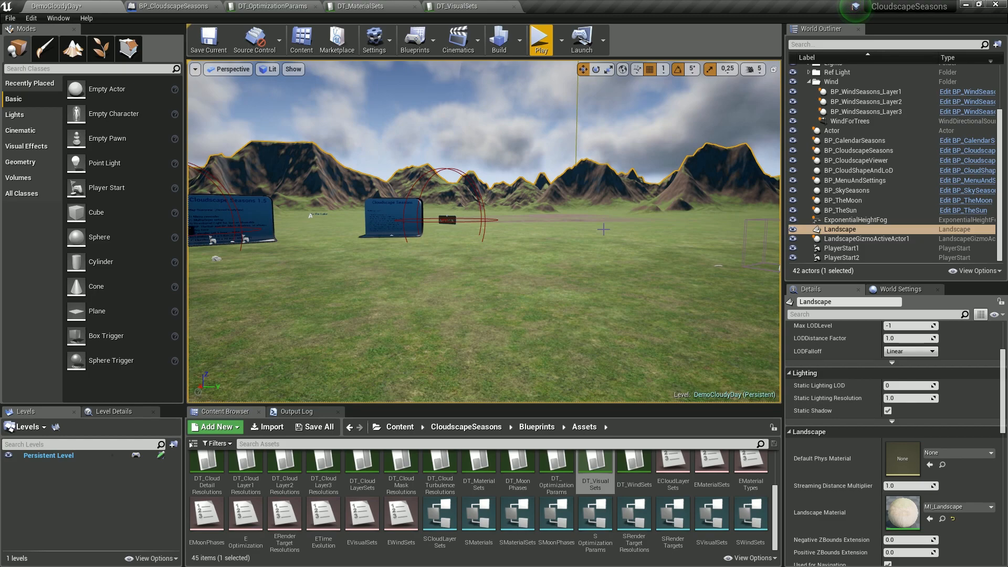
{"action": "key", "text": "Escape"}
Survey the clouds and mountains all around the level, ending at the Cloudscape Seasons sign
{"action": "right_click_drag", "start_coordinate": [565, 238], "coordinate": [777, 229]}
{"action": "right_click_drag", "start_coordinate": [583, 242], "coordinate": [704, 238]}
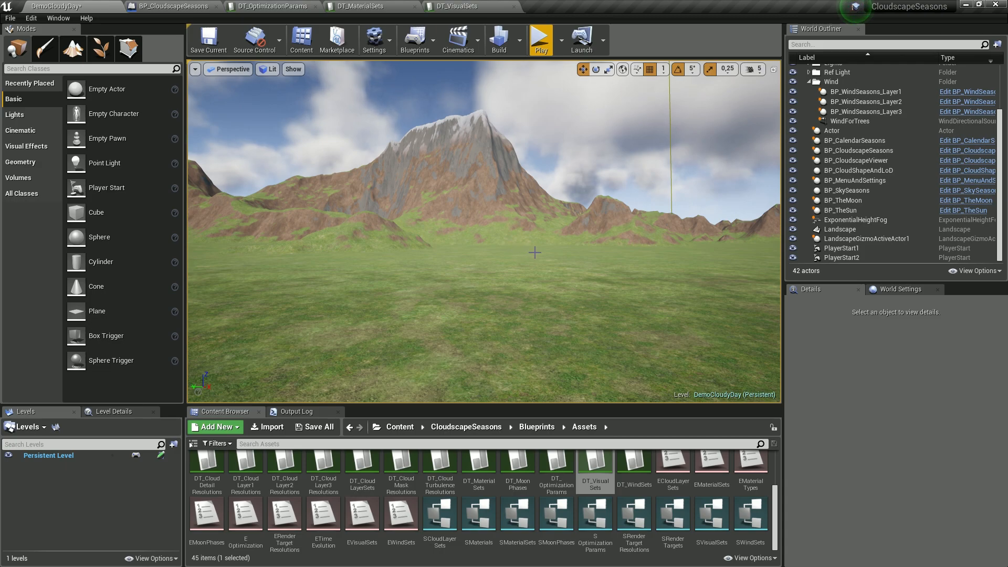
{"action": "right_click_drag", "start_coordinate": [500, 259], "coordinate": [662, 261]}
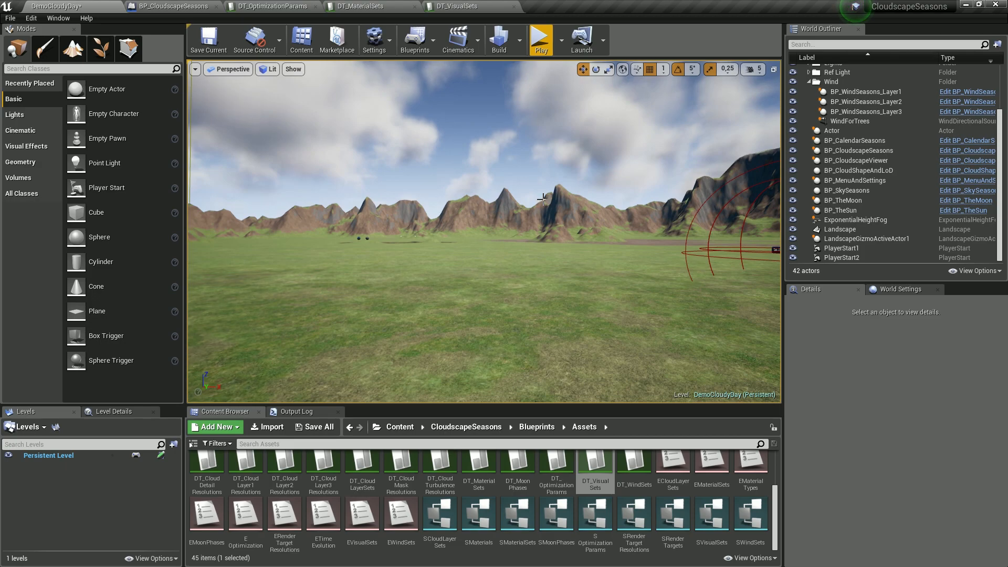
{"action": "right_click_drag", "start_coordinate": [519, 252], "coordinate": [704, 243]}
{"action": "right_click_drag", "start_coordinate": [529, 239], "coordinate": [659, 248]}
{"action": "right_click_drag", "start_coordinate": [489, 287], "coordinate": [519, 250]}
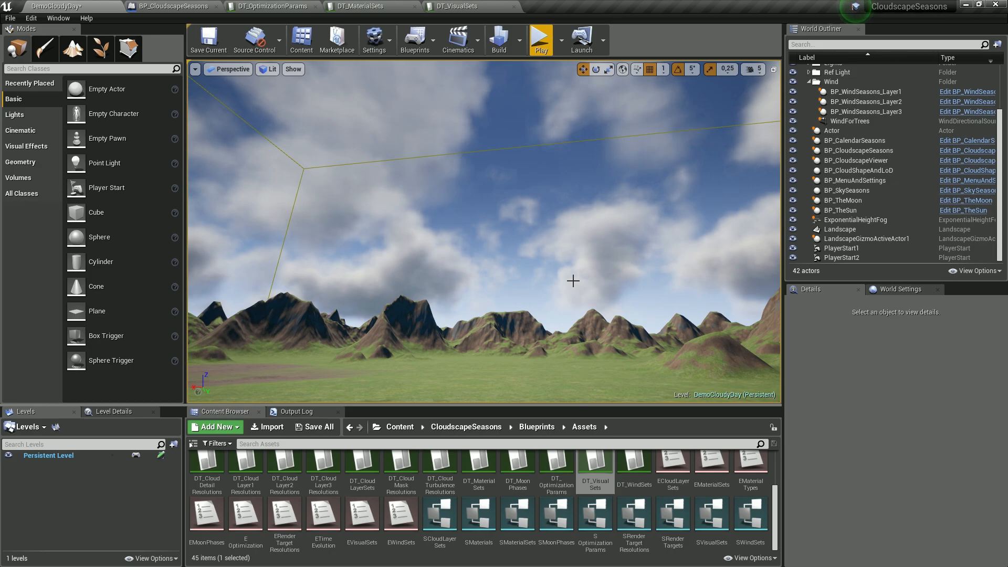
{"action": "right_click_drag", "start_coordinate": [574, 281], "coordinate": [499, 344]}
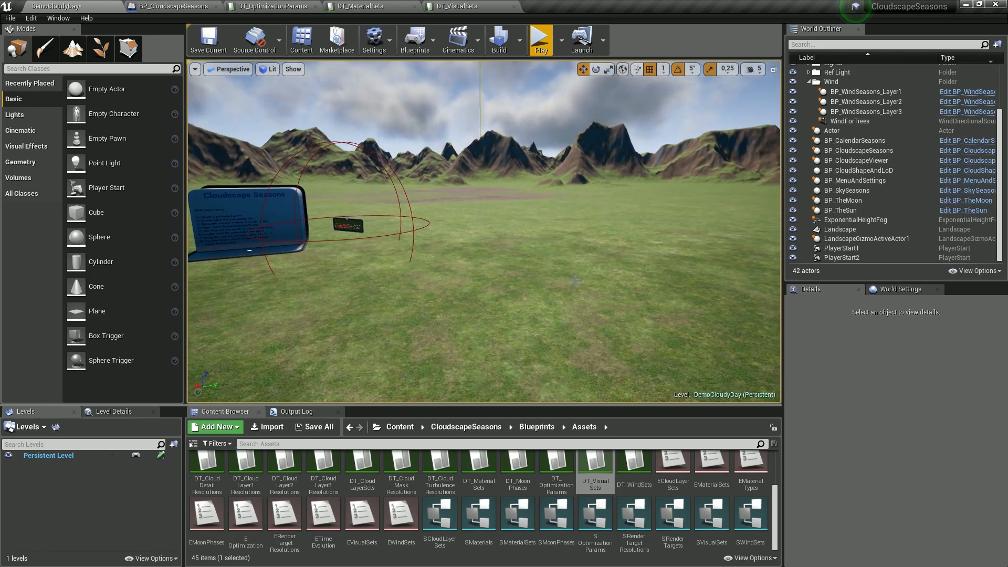
Browse to the MapsWorldComp folder inside the CloudscapeSeasons Maps folder
{"action": "left_click", "coordinate": [465, 427]}
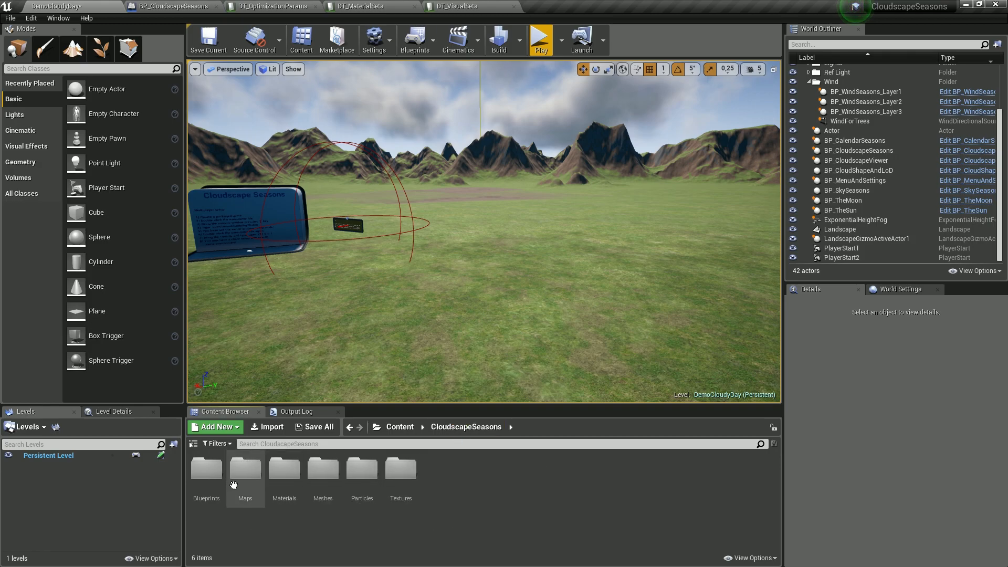
{"action": "double_click", "coordinate": [245, 470]}
{"action": "double_click", "coordinate": [361, 474]}
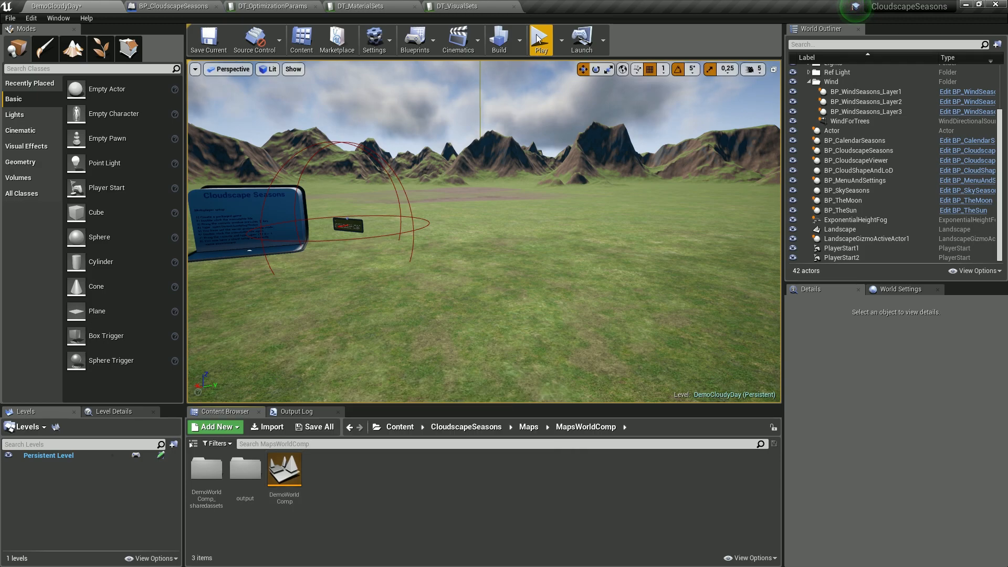
Select the BP_MenuAndSettings actor and show its Default settings
{"action": "left_click", "coordinate": [869, 182]}
{"action": "scroll", "coordinate": [876, 386], "scroll_direction": "up", "scroll_amount": 3}
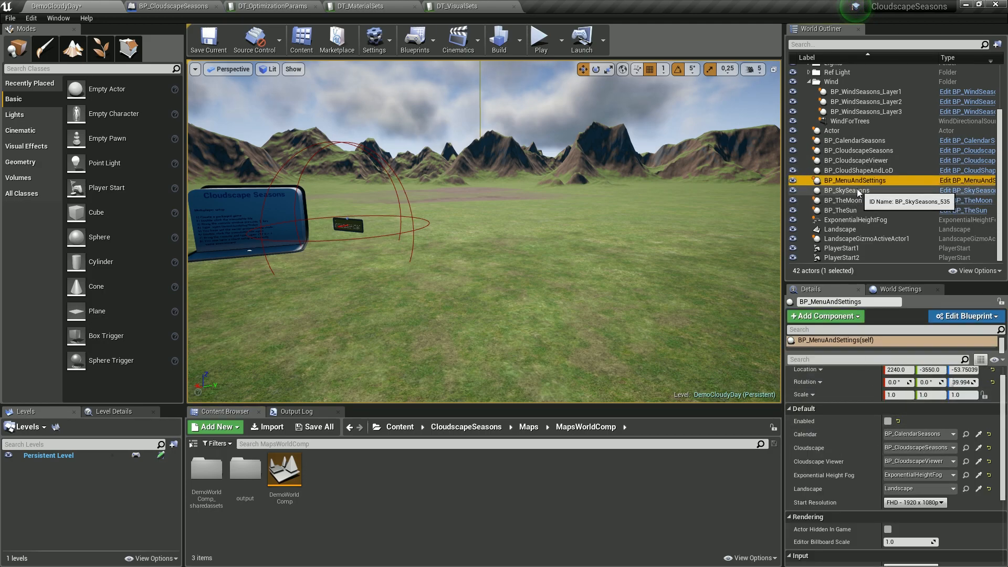
Enable the BP_MenuAndSettings actor, and play the level with the World Composition demo map loaded
{"action": "left_click", "coordinate": [888, 421]}
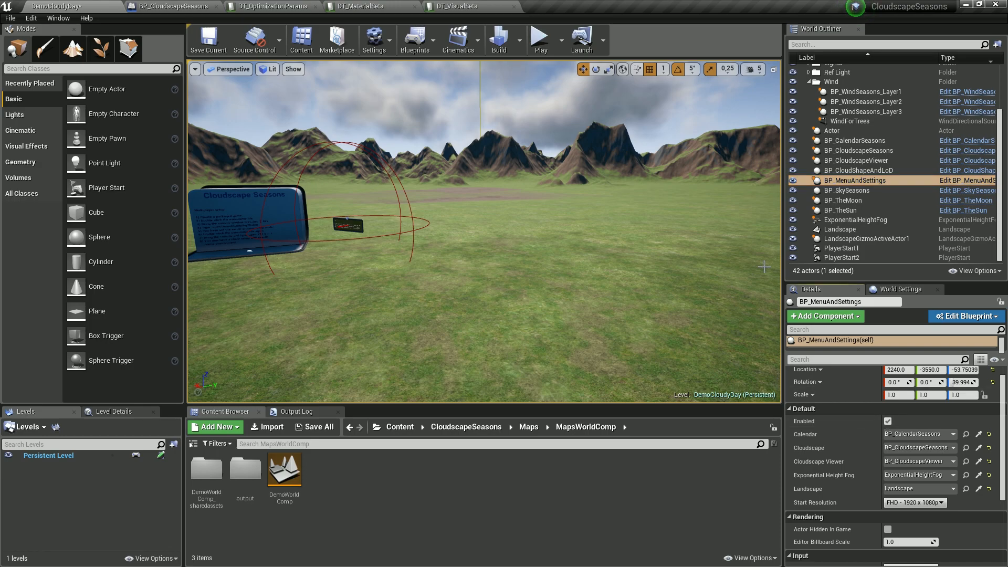
{"action": "left_click", "coordinate": [858, 181]}
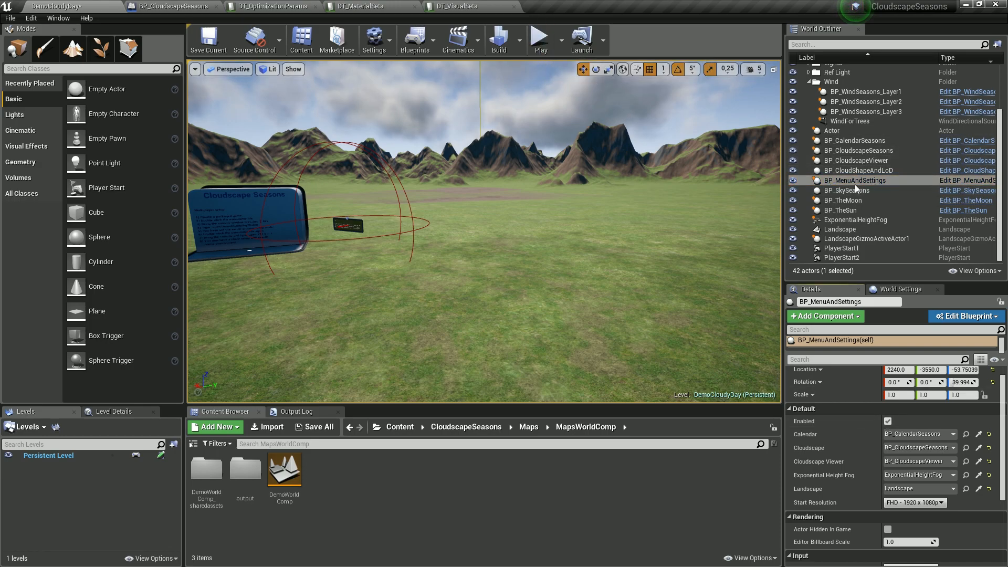
{"action": "left_click", "coordinate": [541, 39]}
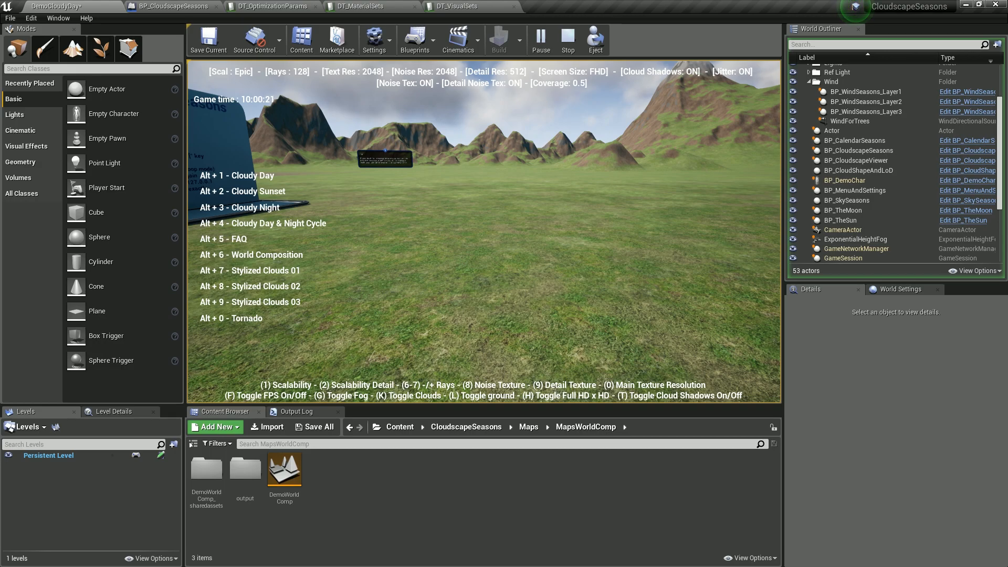
{"action": "key", "text": "alt+6"}
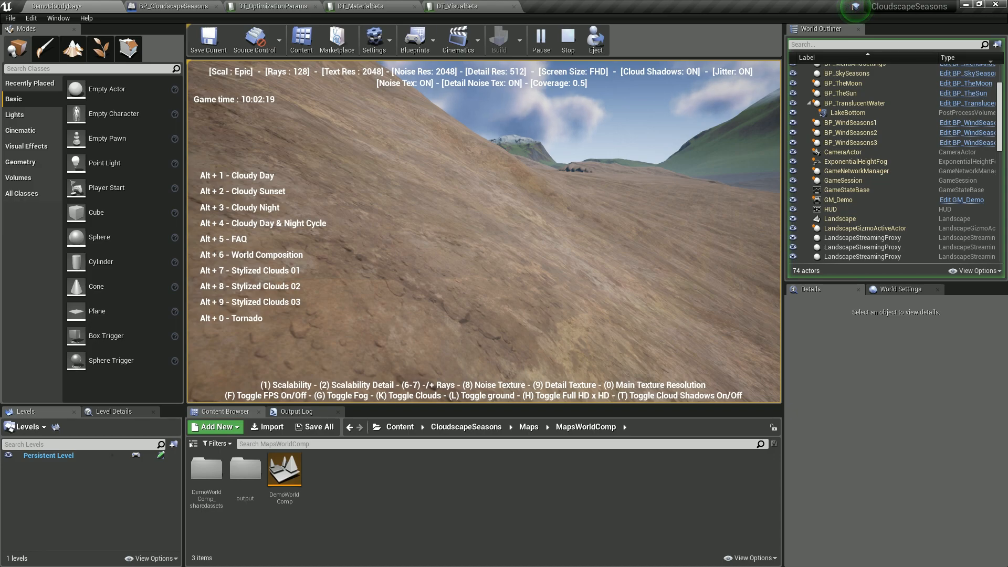
Cycle the overall scalability preset through Cinematic and on to High
{"action": "key", "text": "1"}
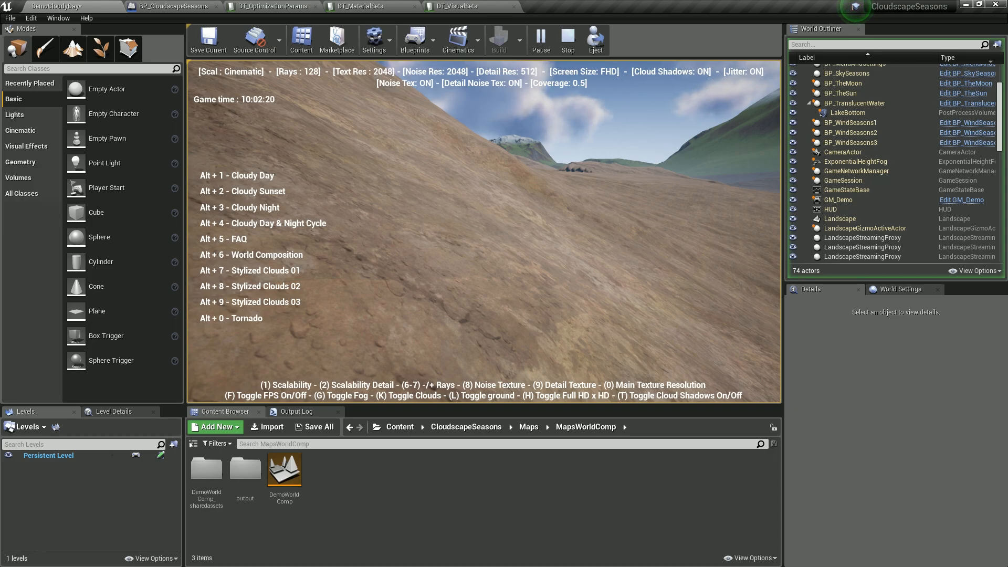
{"action": "key", "text": "1"}
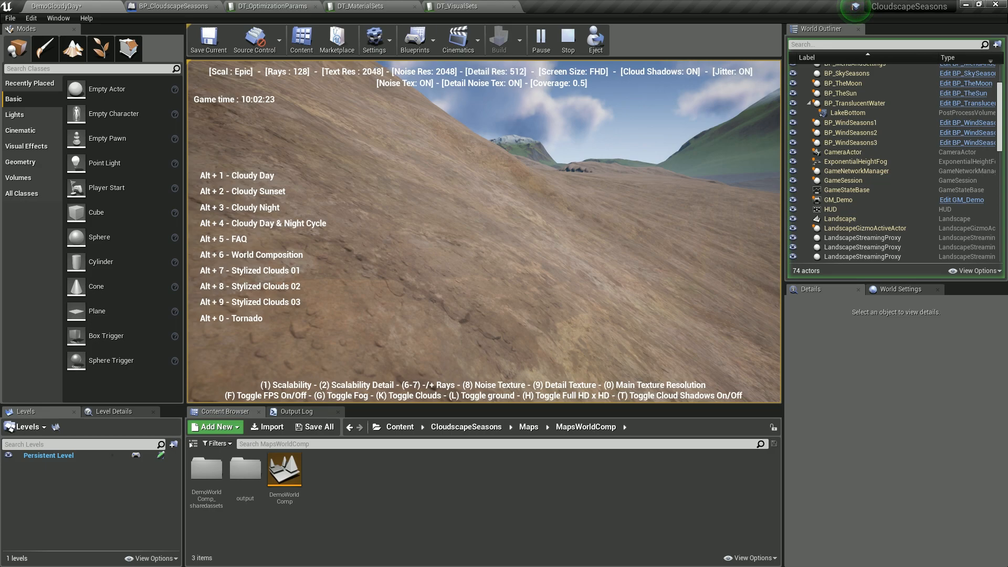
{"action": "key", "text": "1"}
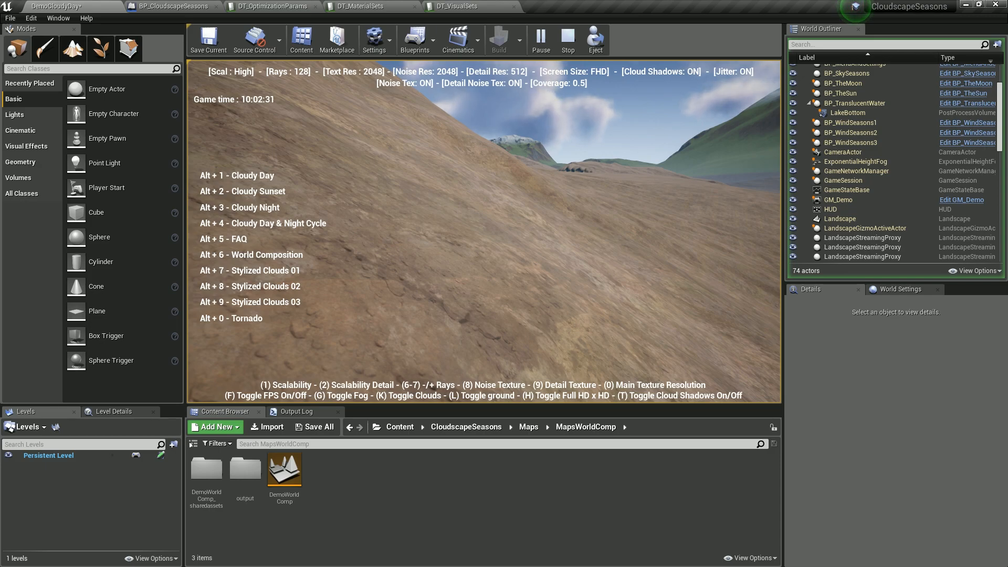
In the detailed scalability settings, set View Distance to Epic, Shadows to Medium and Textures to Epic
{"action": "key", "text": "2"}
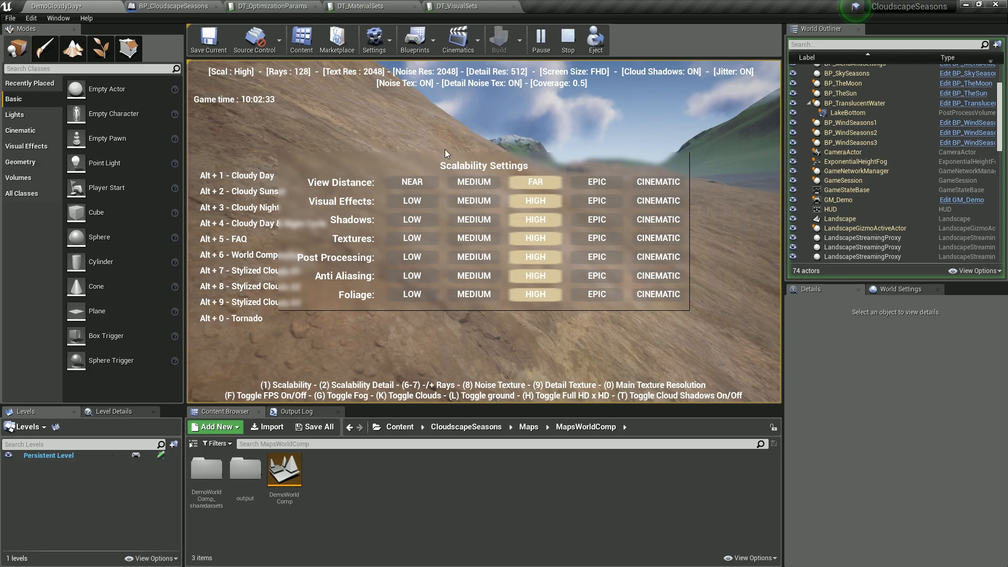
{"action": "left_click", "coordinate": [591, 180]}
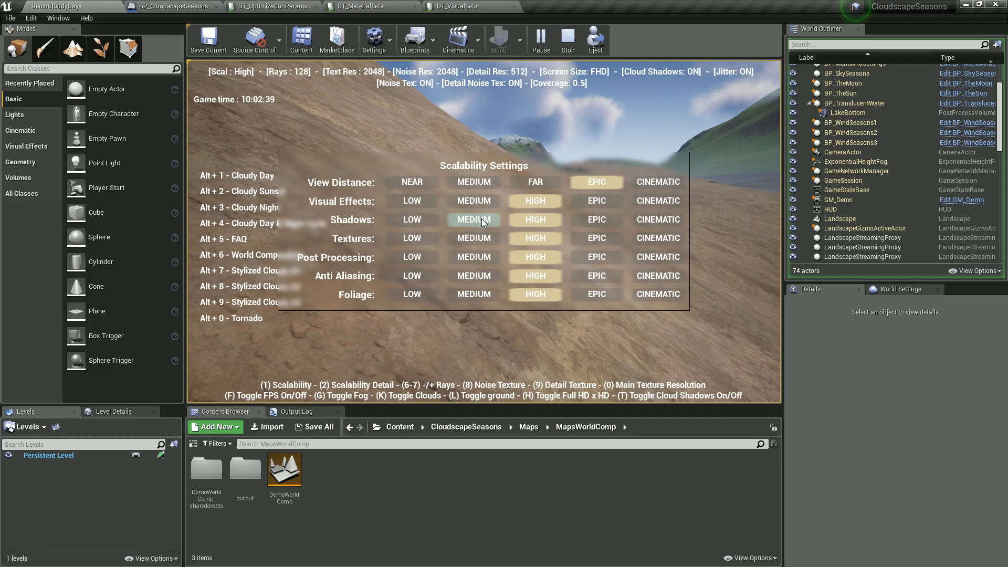
{"action": "left_click", "coordinate": [495, 220]}
{"action": "left_click", "coordinate": [606, 243]}
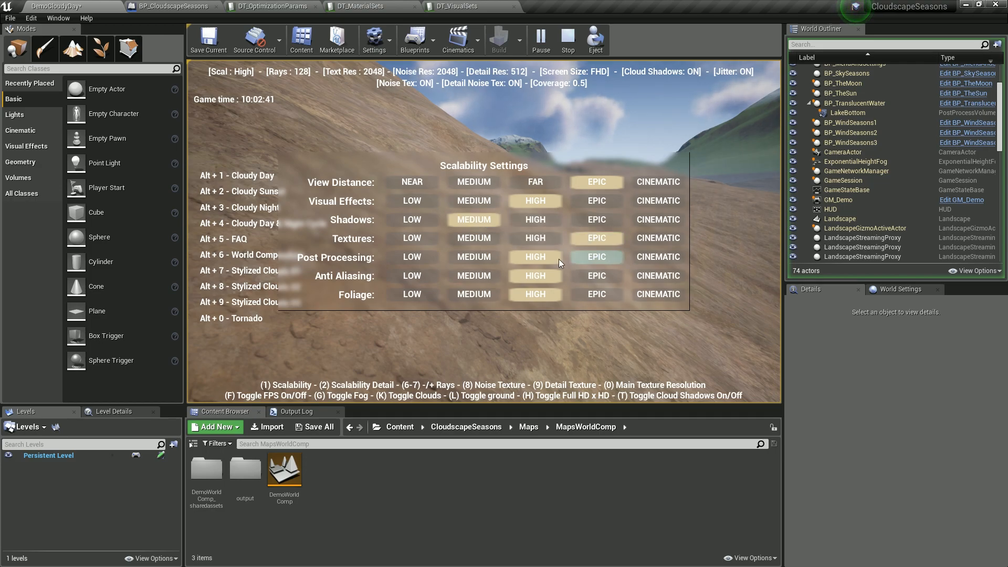
{"action": "left_click", "coordinate": [564, 329]}
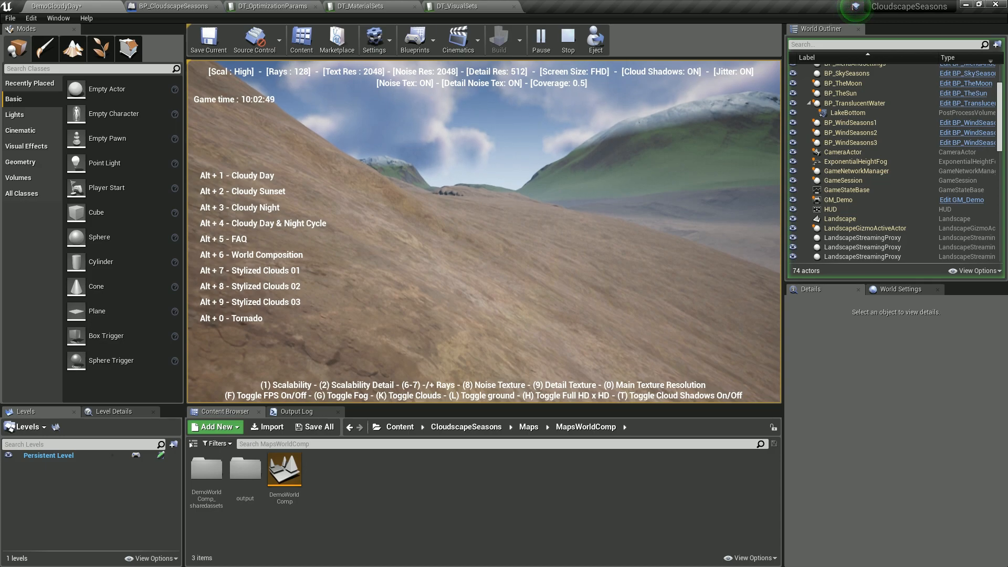
Vary the number of cloud rays between 64 and 288, ending at 256
{"action": "key", "text": "6"}
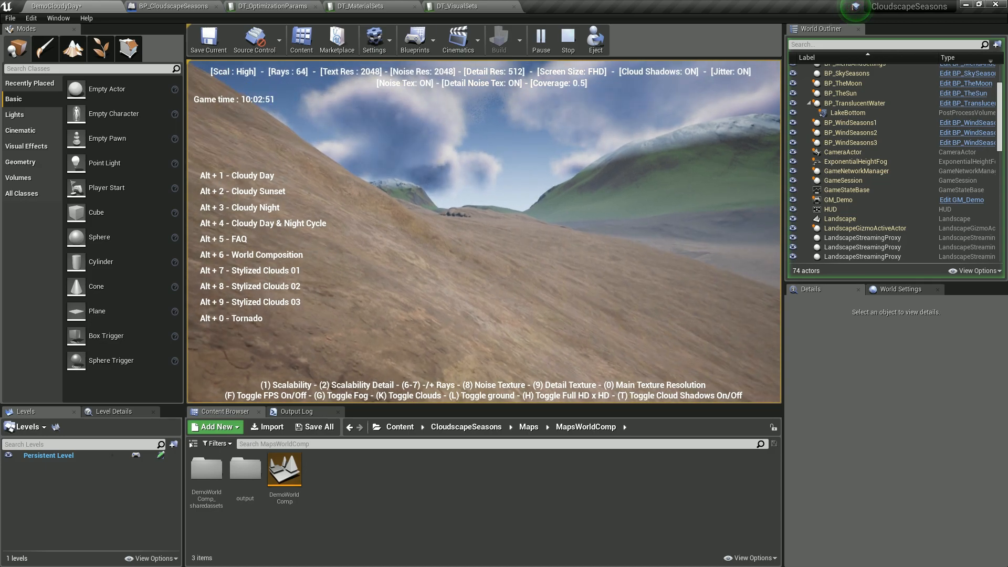
{"action": "key", "text": "7"}
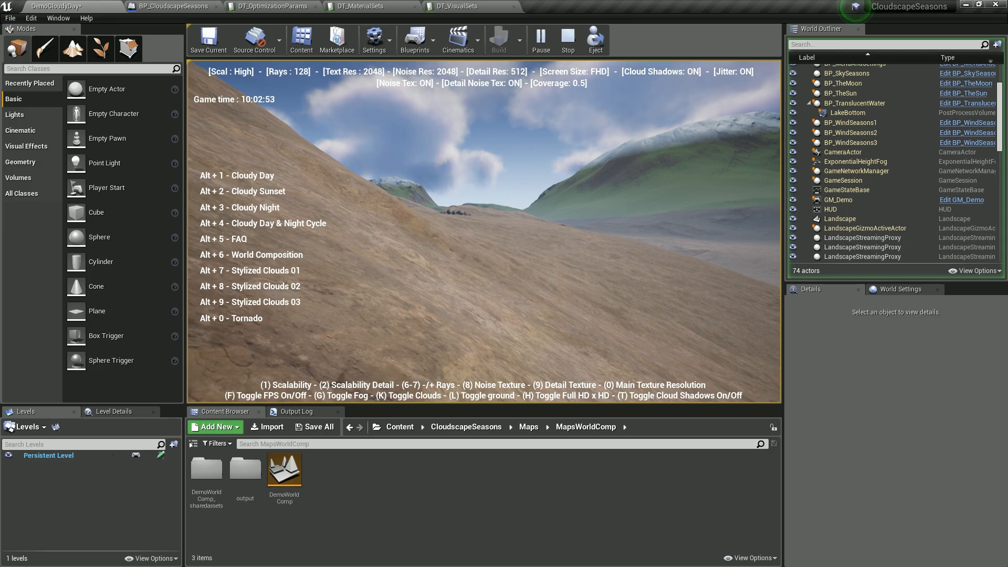
{"action": "key", "text": "7"}
{"action": "key", "text": "7"}
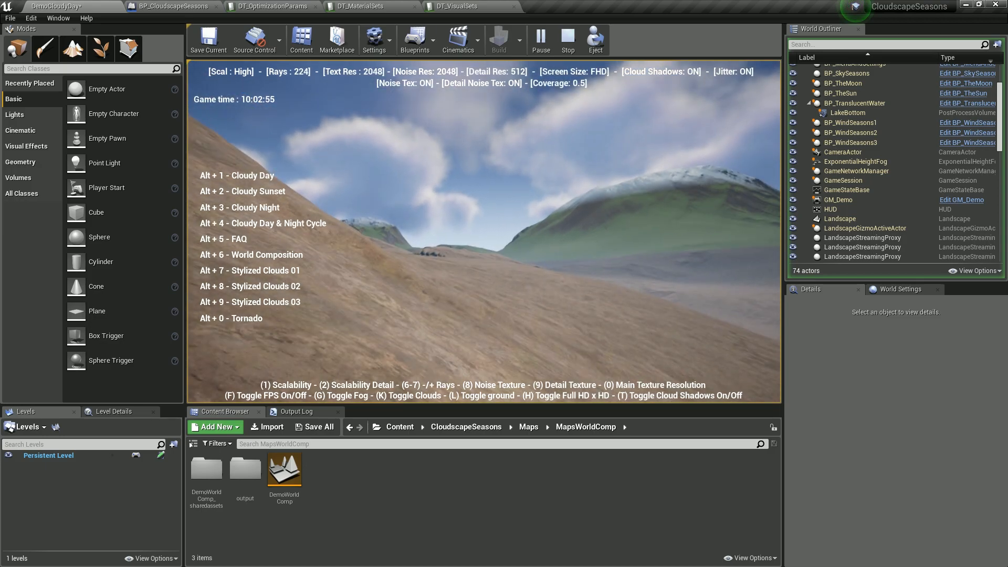
{"action": "key", "text": "7"}
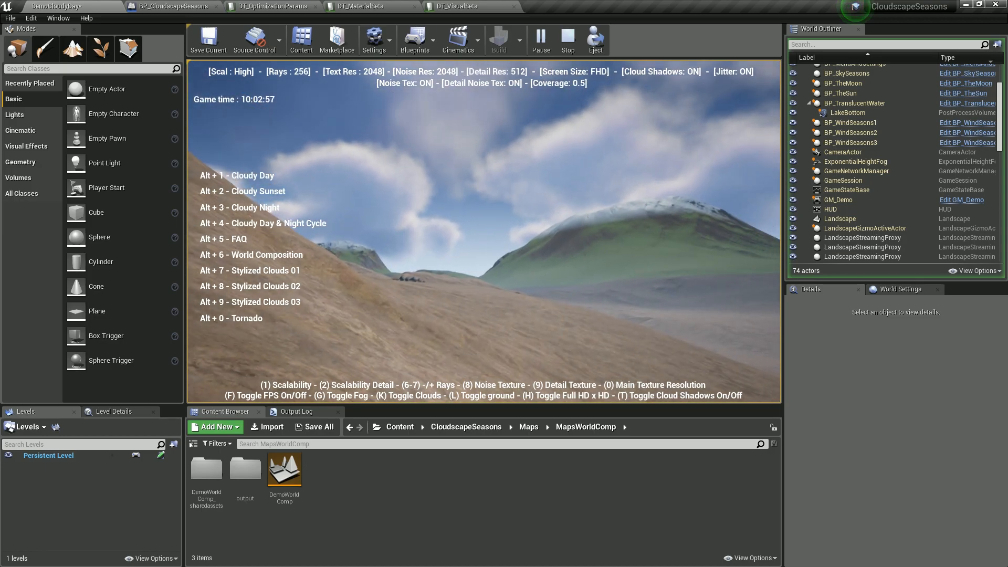
{"action": "key", "text": "7"}
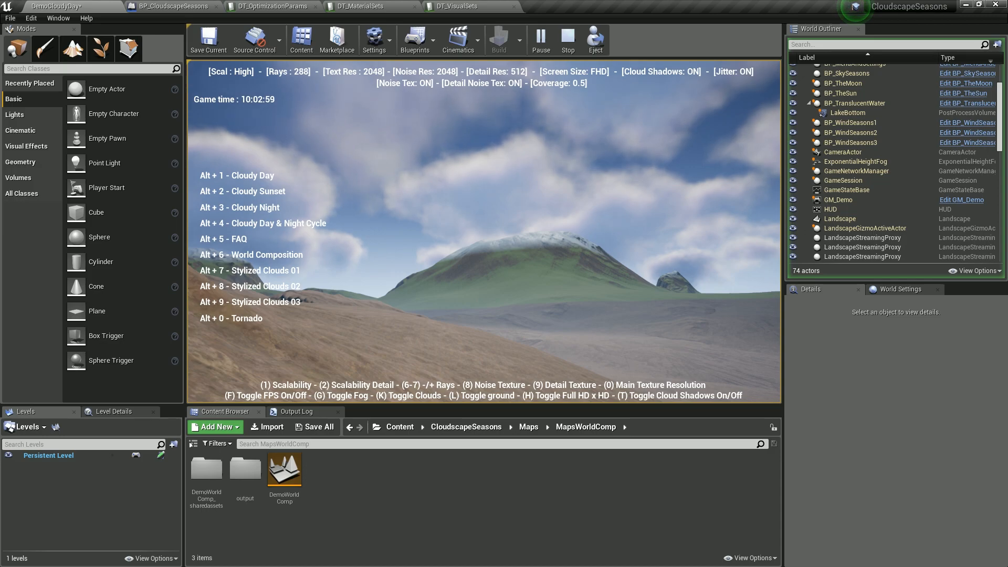
{"action": "key", "text": "6"}
{"action": "key", "text": "6"}
{"action": "key", "text": "7"}
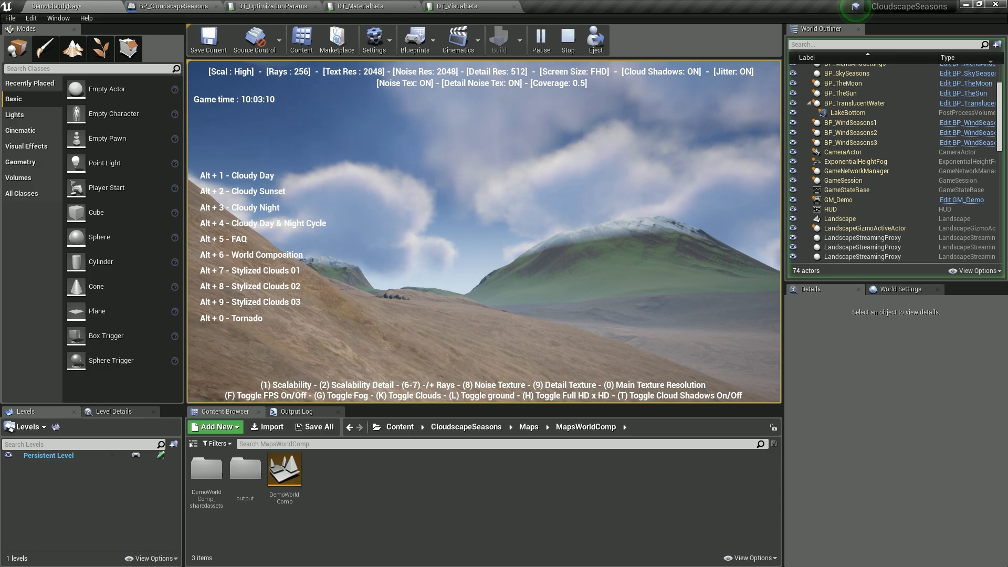
Cycle the main cloud texture resolution through 1024 to 4096, and move forward over the terrain
{"action": "key", "text": "0"}
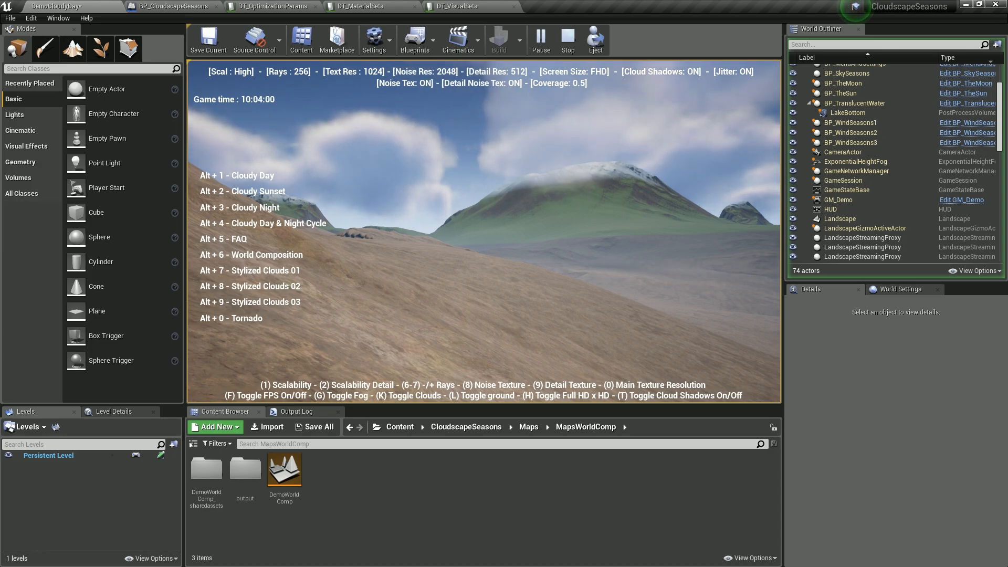
{"action": "key", "text": "0"}
{"action": "key", "text": "0"}
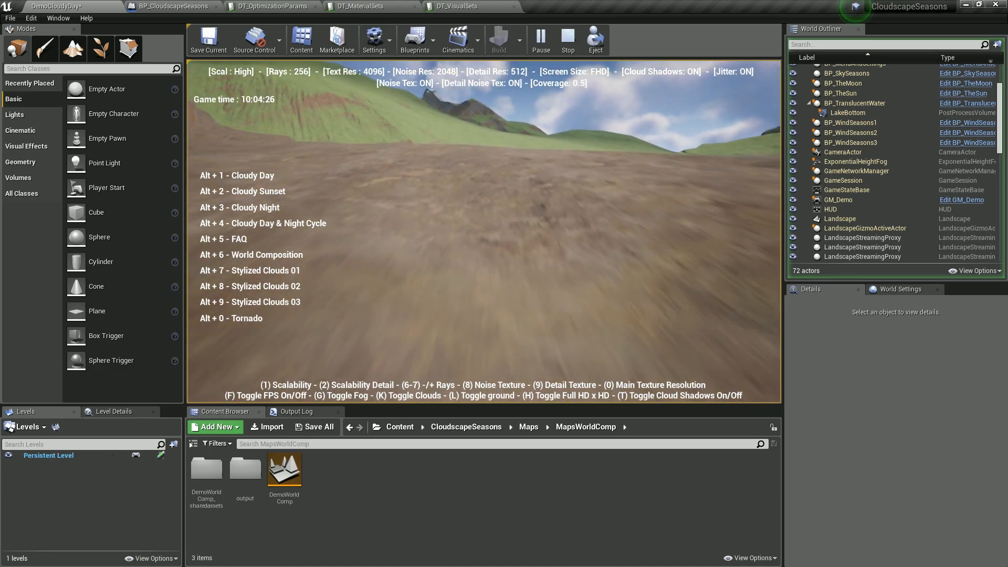
{"action": "key", "text": "w"}
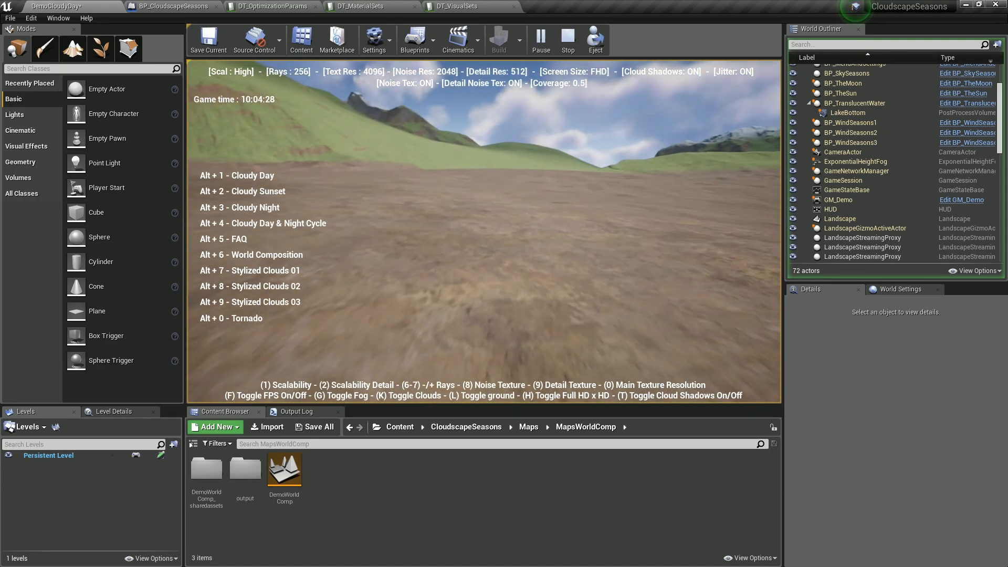